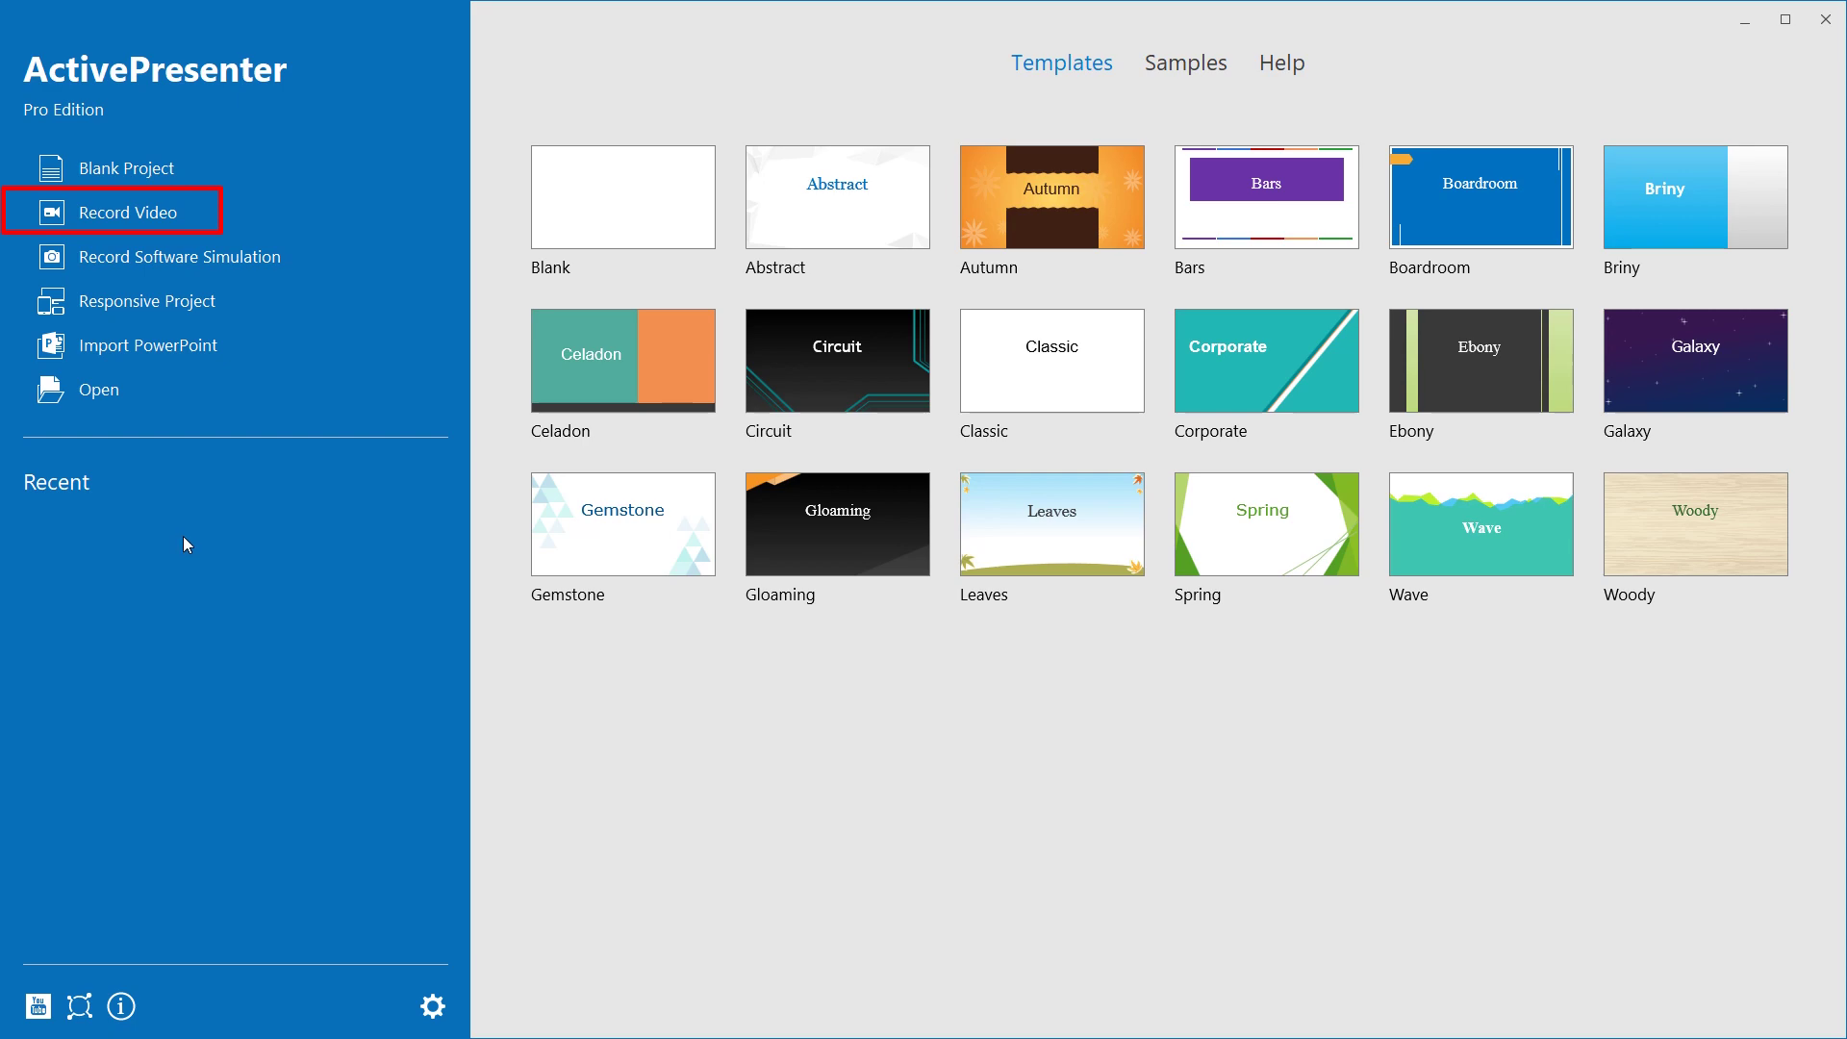
Start a Record Video project with the webcam on and its device list showing.
{"action": "left_click", "coordinate": [193, 220]}
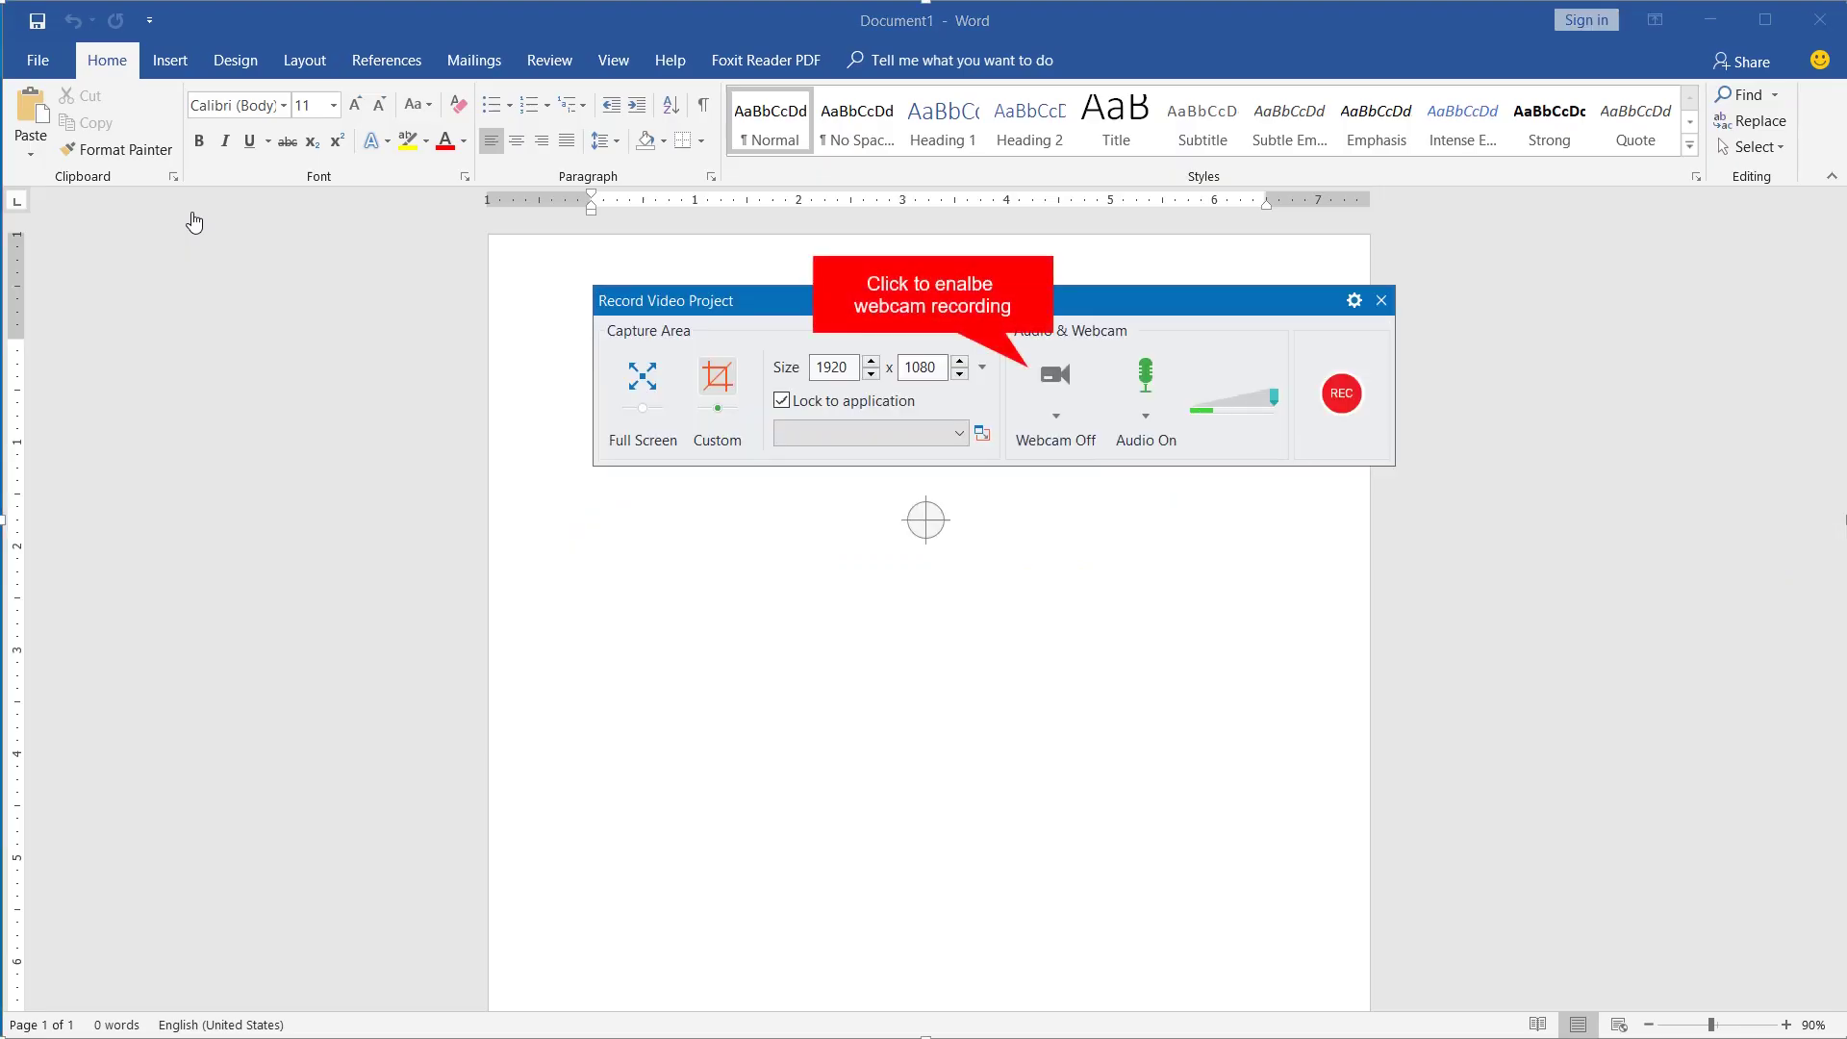
{"action": "left_click", "coordinate": [1054, 376]}
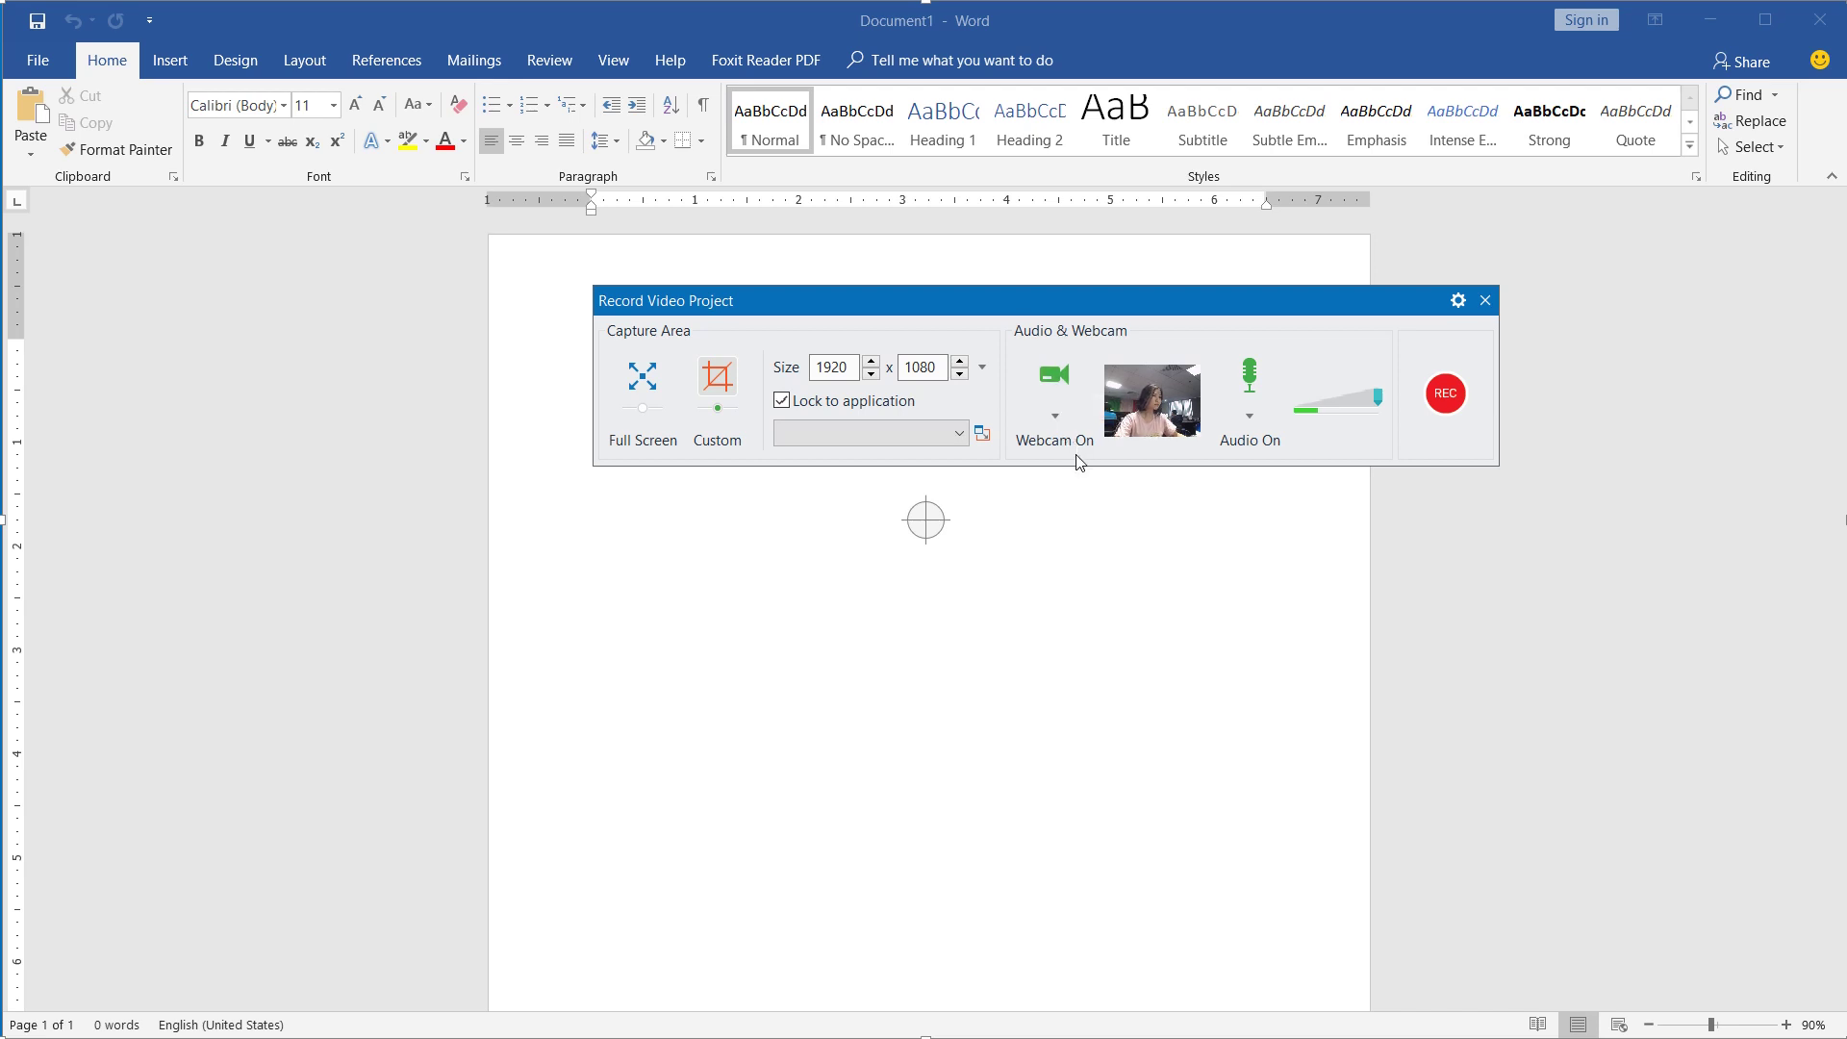
{"action": "left_click", "coordinate": [1055, 418]}
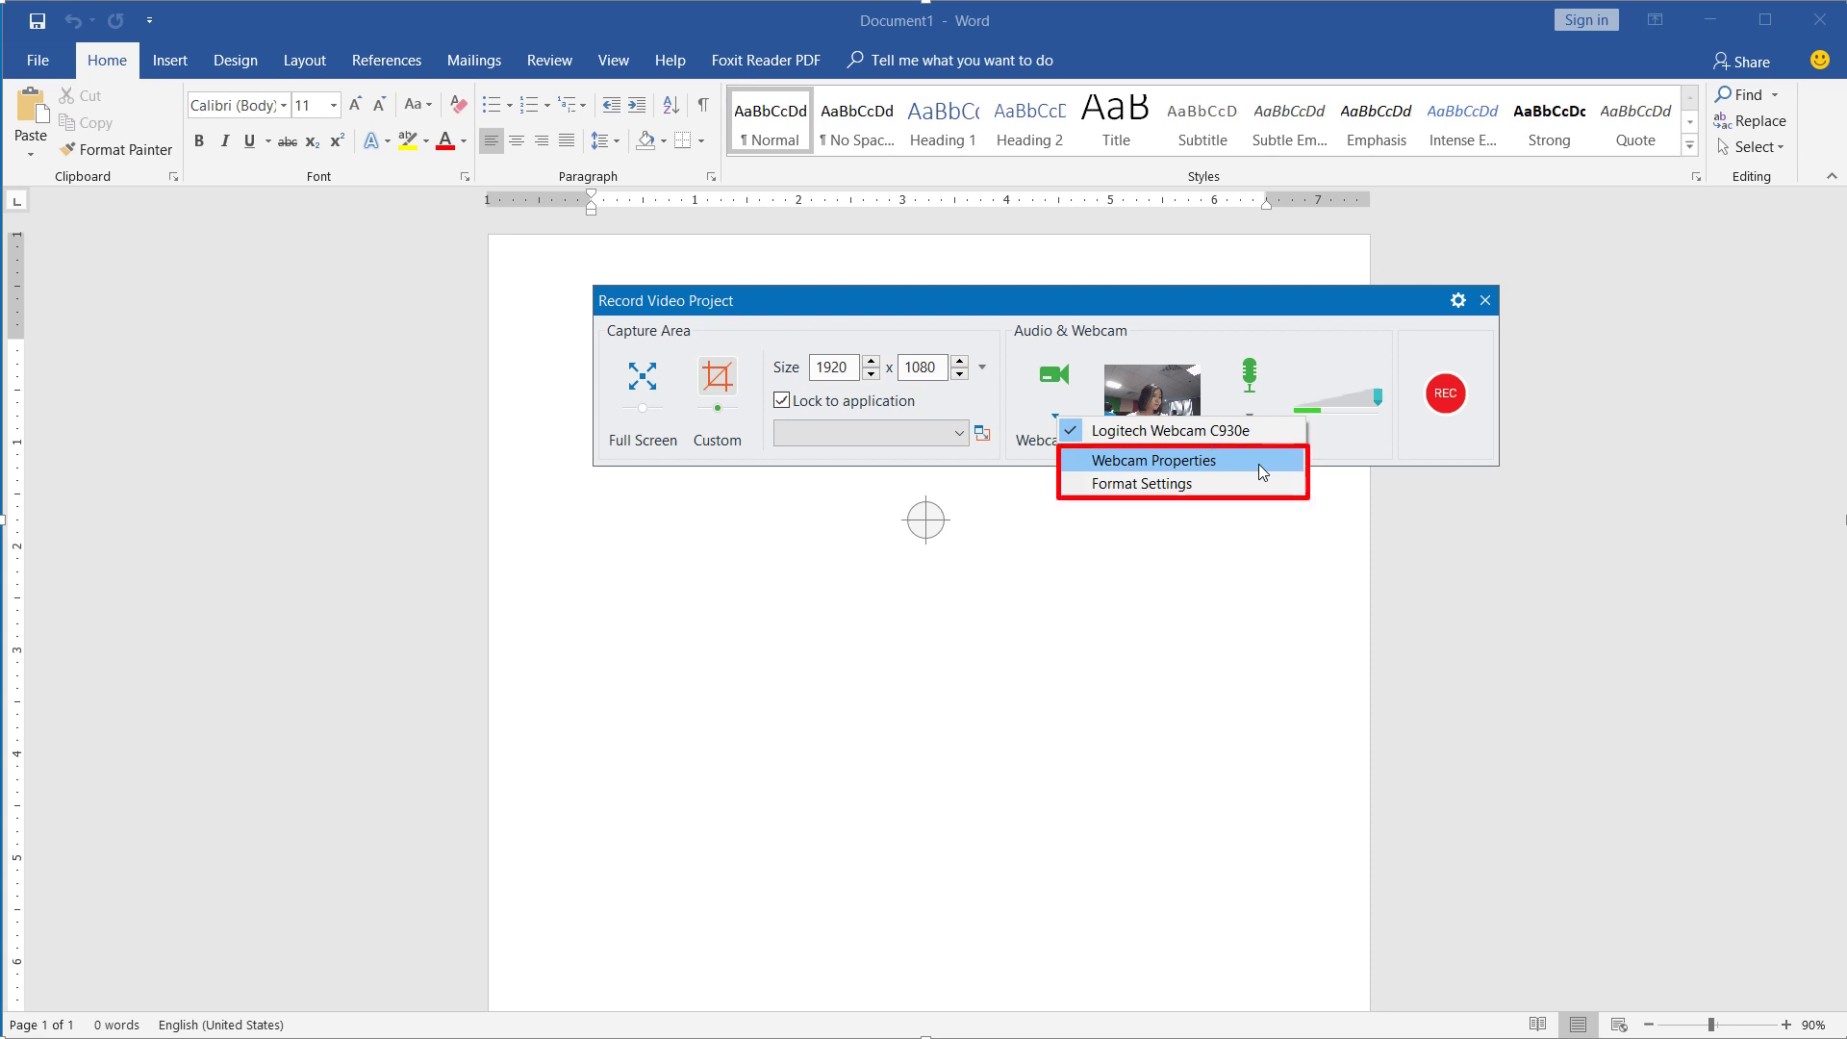
{"action": "left_click", "coordinate": [1258, 462]}
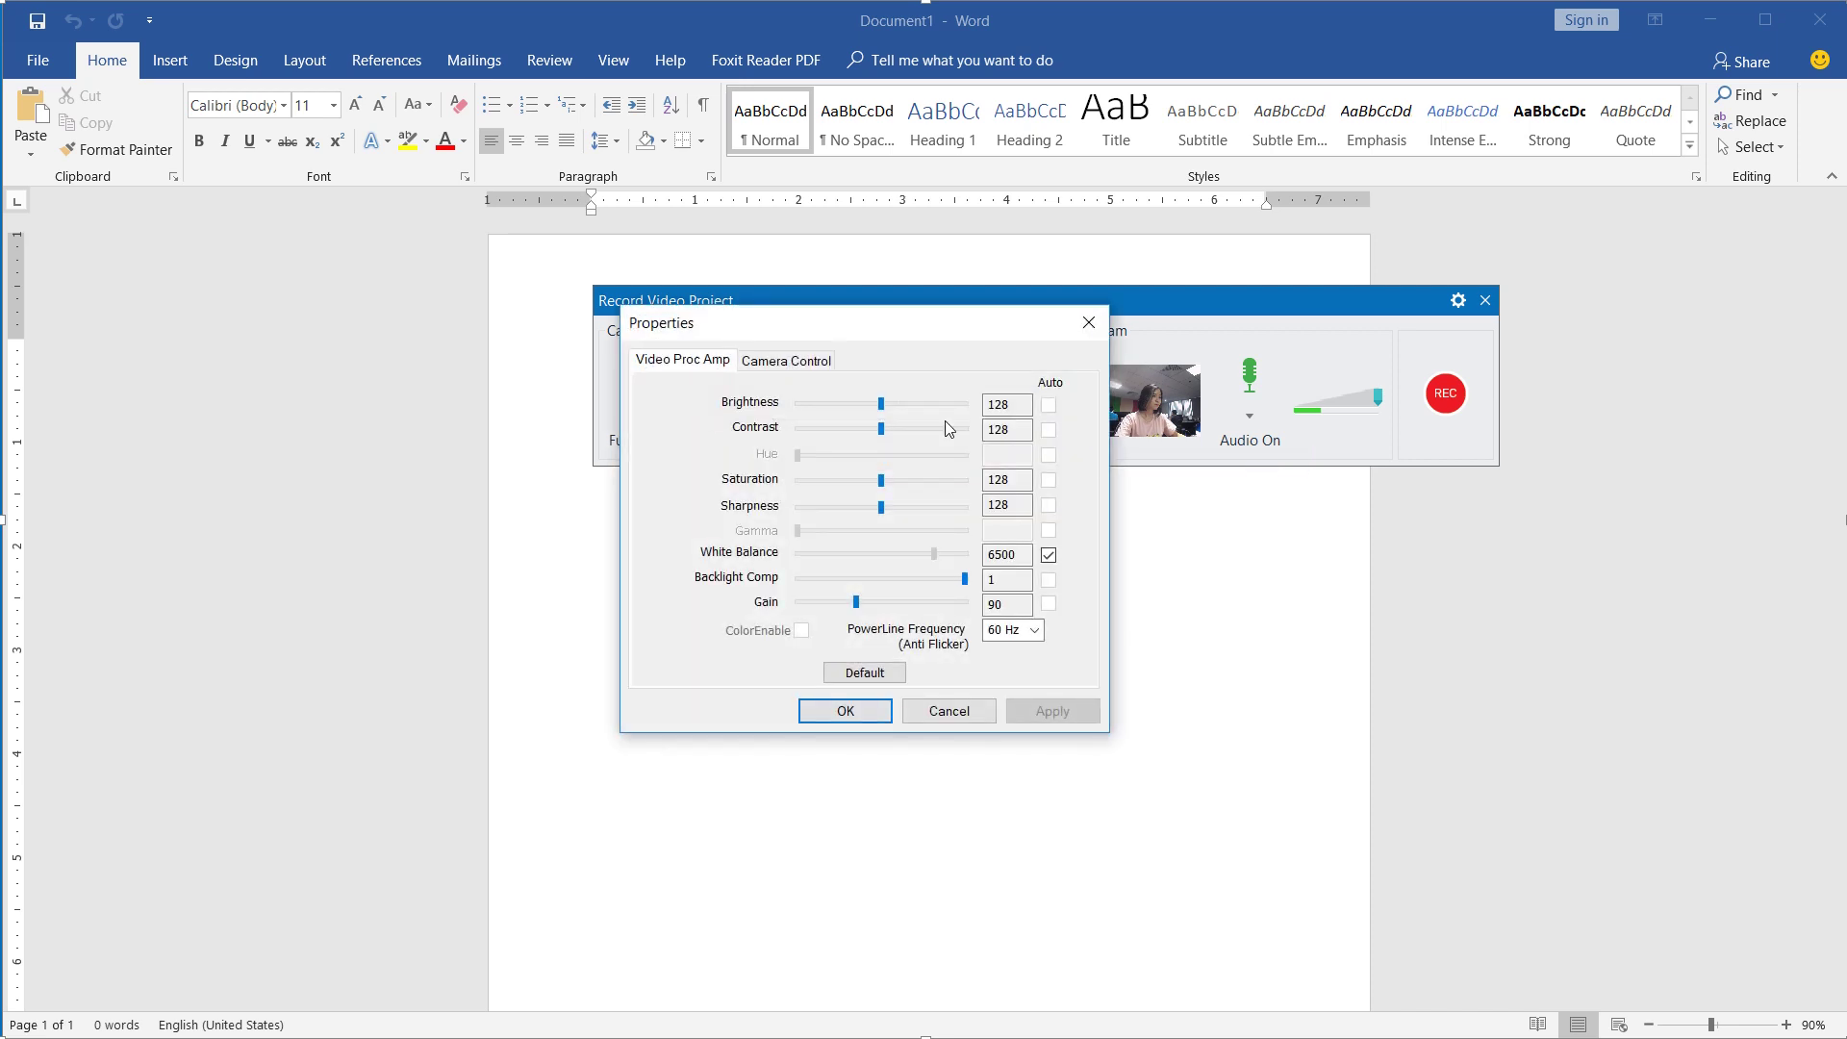
{"action": "left_click", "coordinate": [779, 361]}
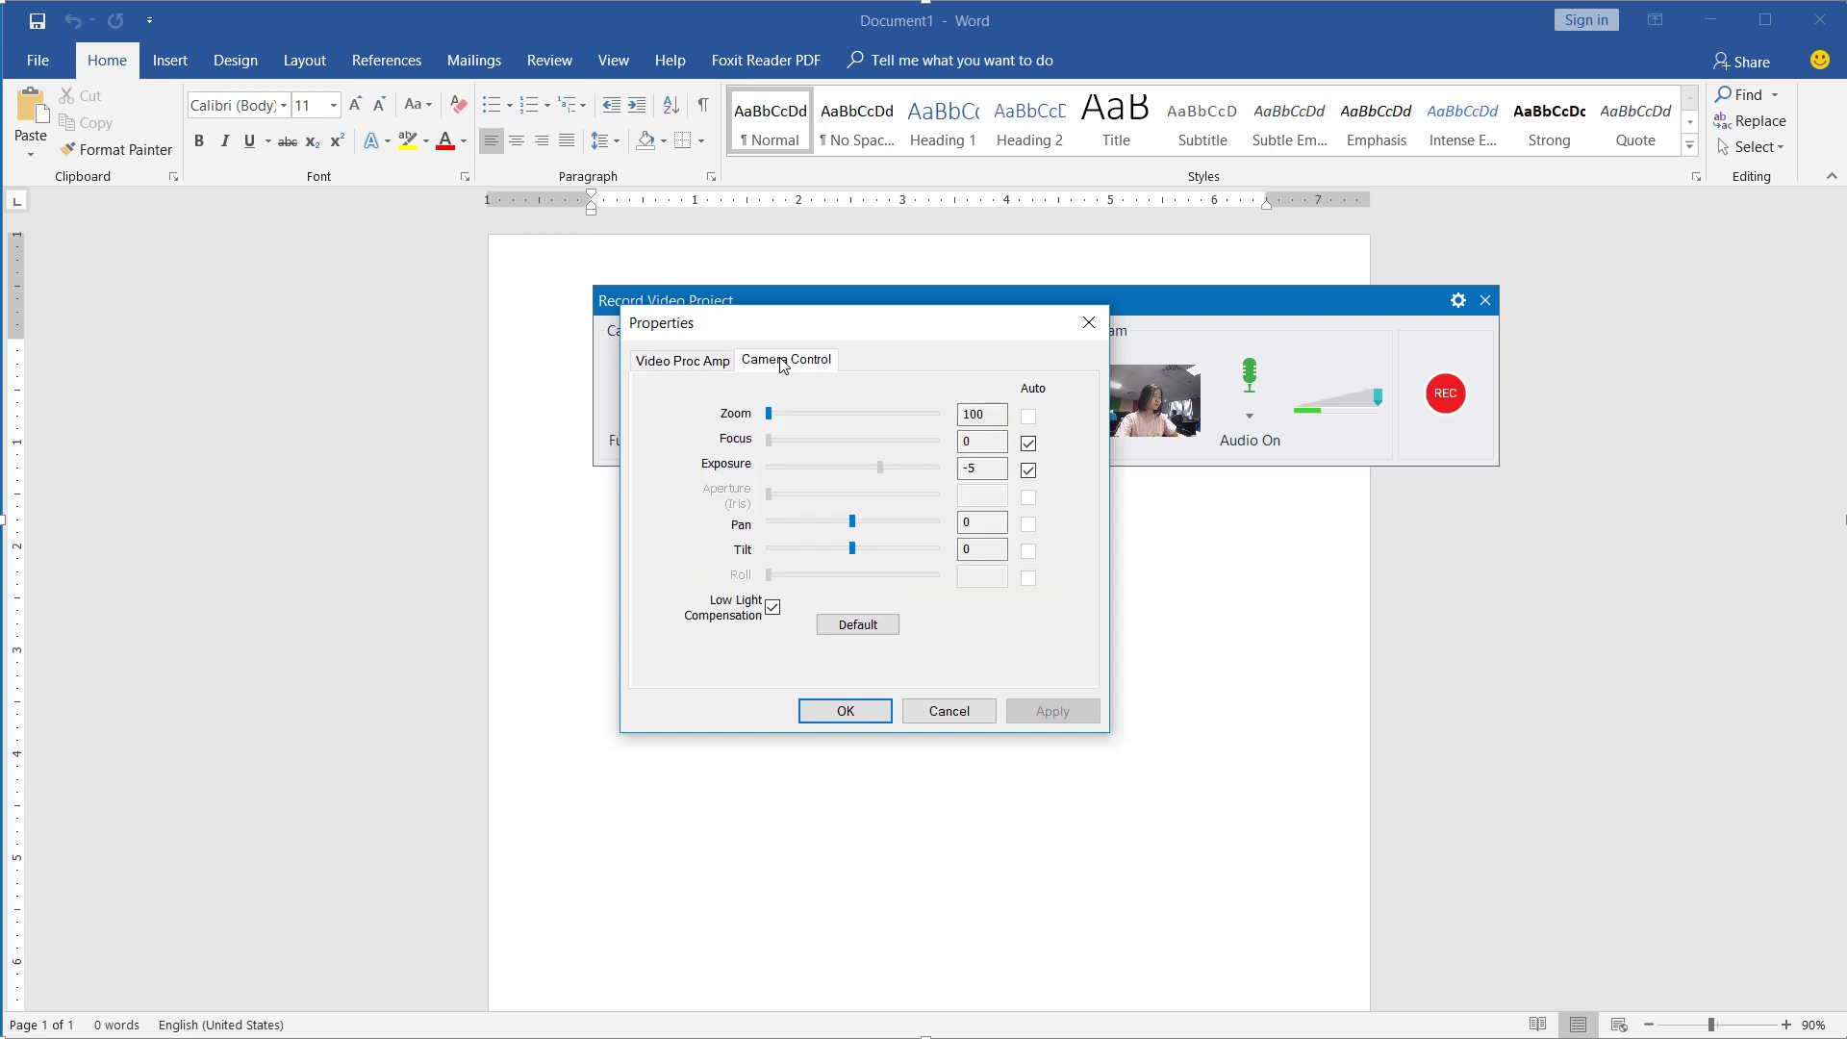
{"action": "left_click", "coordinate": [1089, 321]}
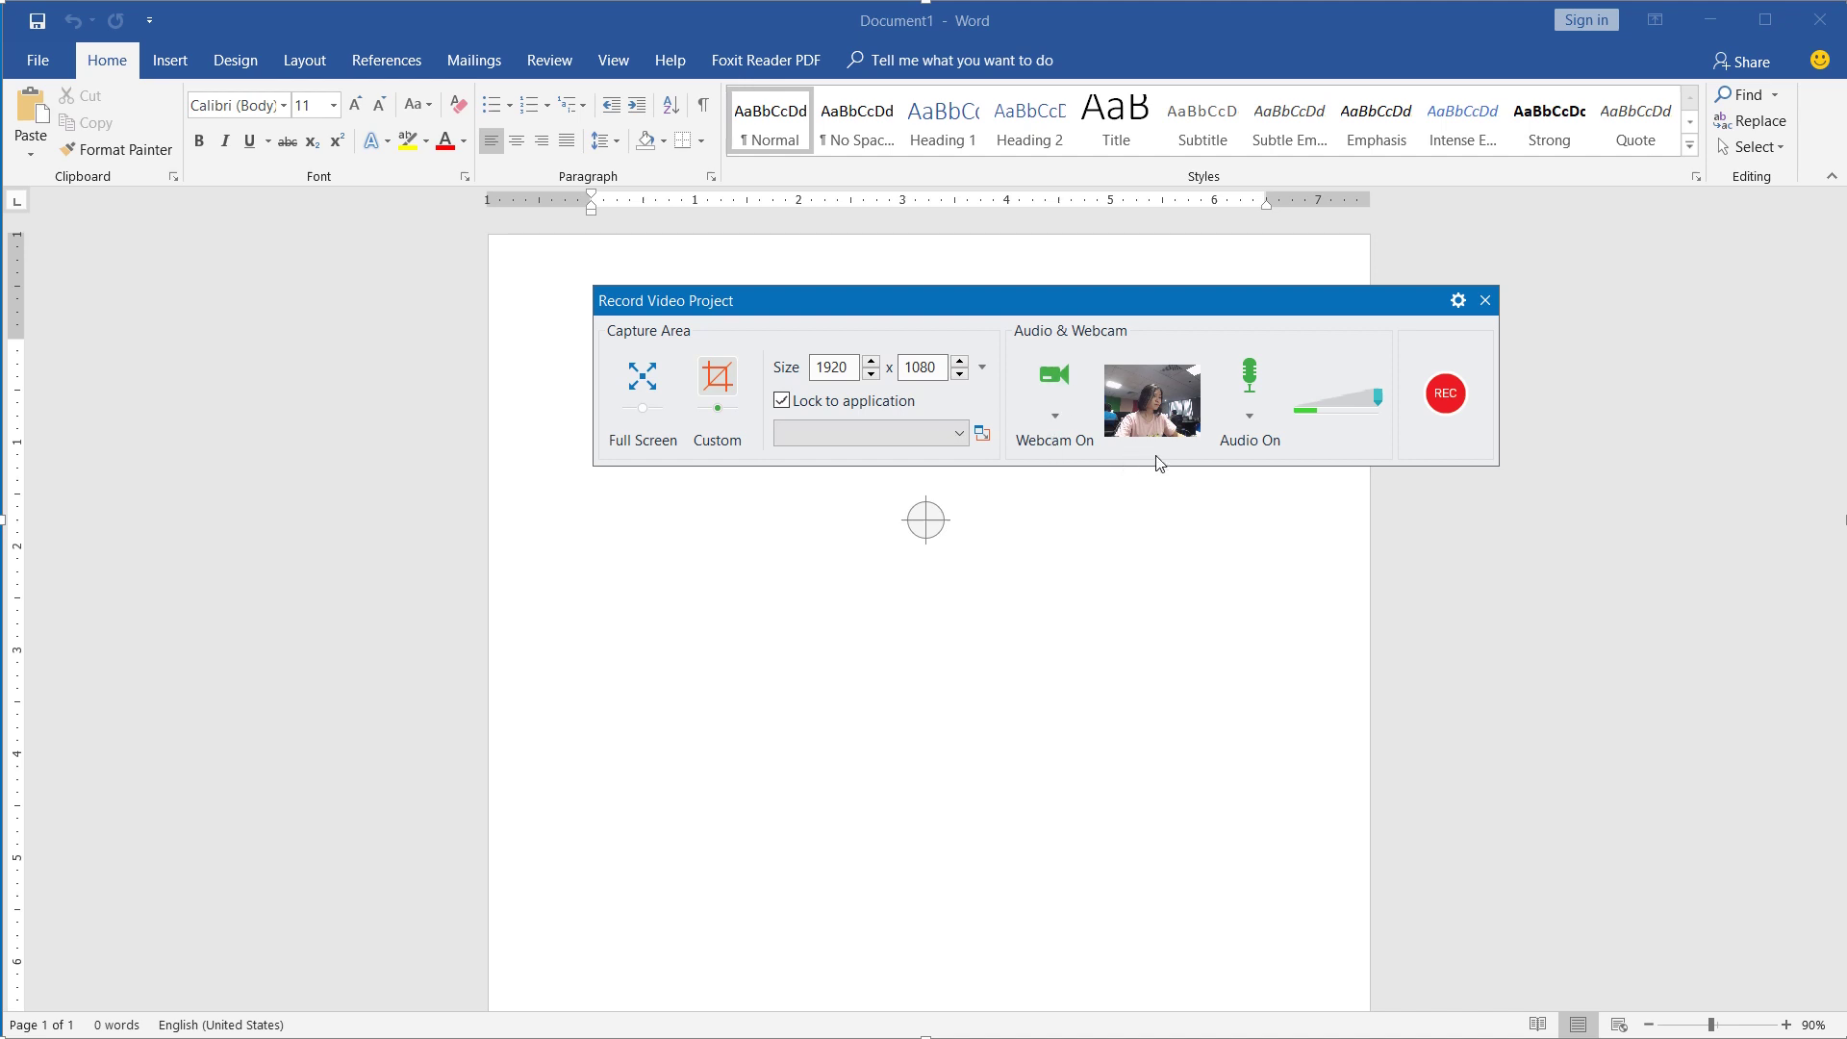
Record the screen while adding a Blank (Three Columns) header from Insert > Header in Word.
{"action": "left_click", "coordinate": [1446, 392]}
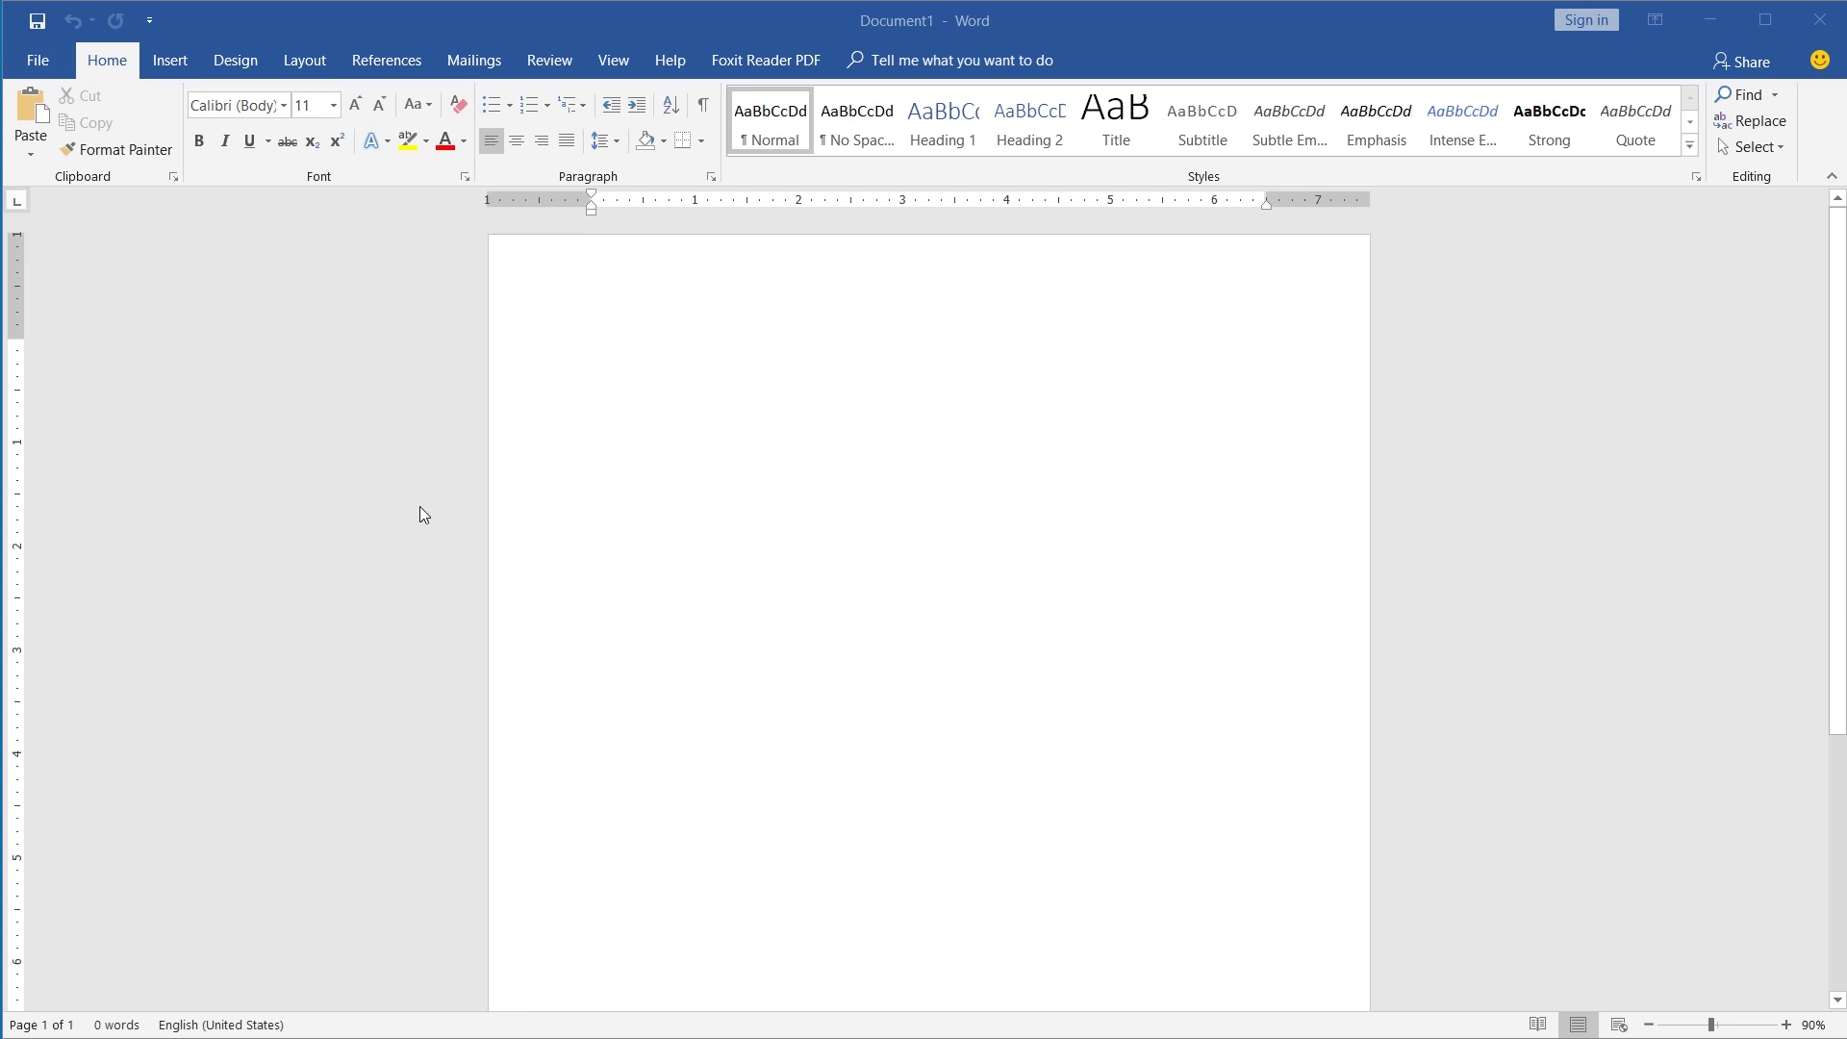
{"action": "left_click", "coordinate": [170, 59]}
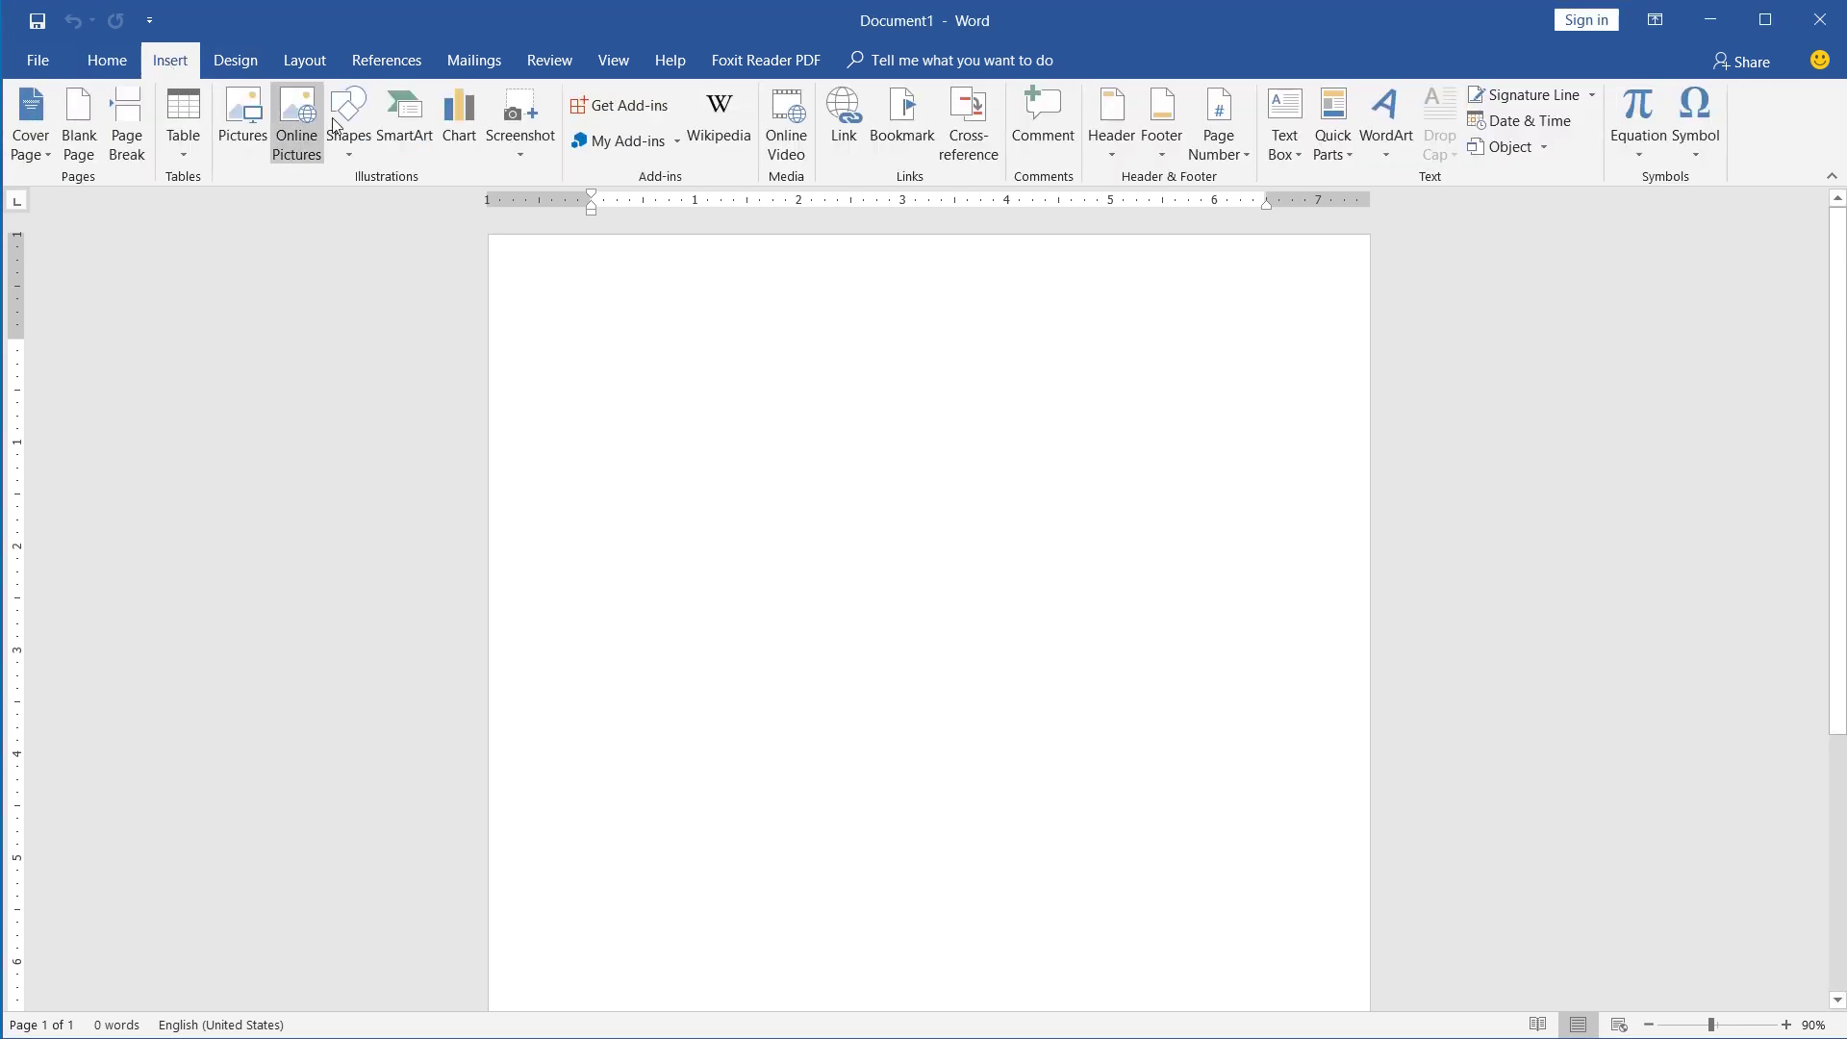
{"action": "left_click", "coordinate": [1119, 147]}
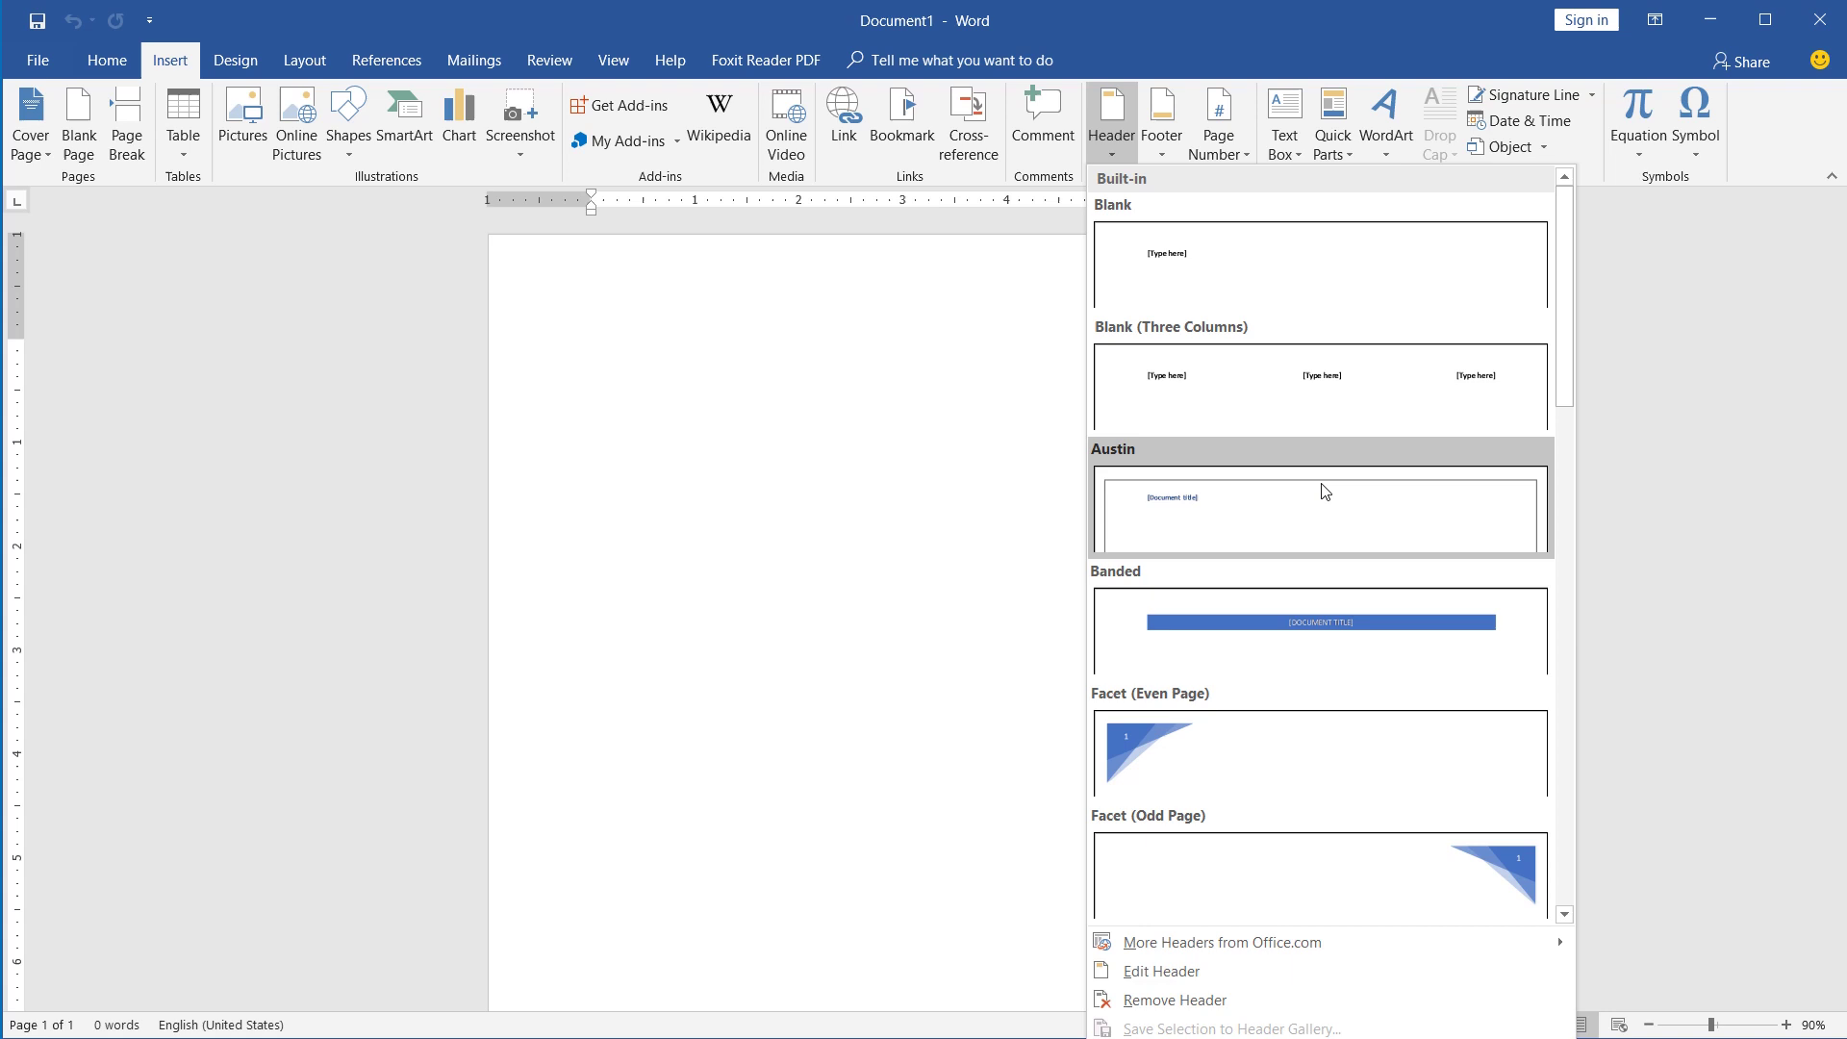
{"action": "left_click", "coordinate": [1331, 407]}
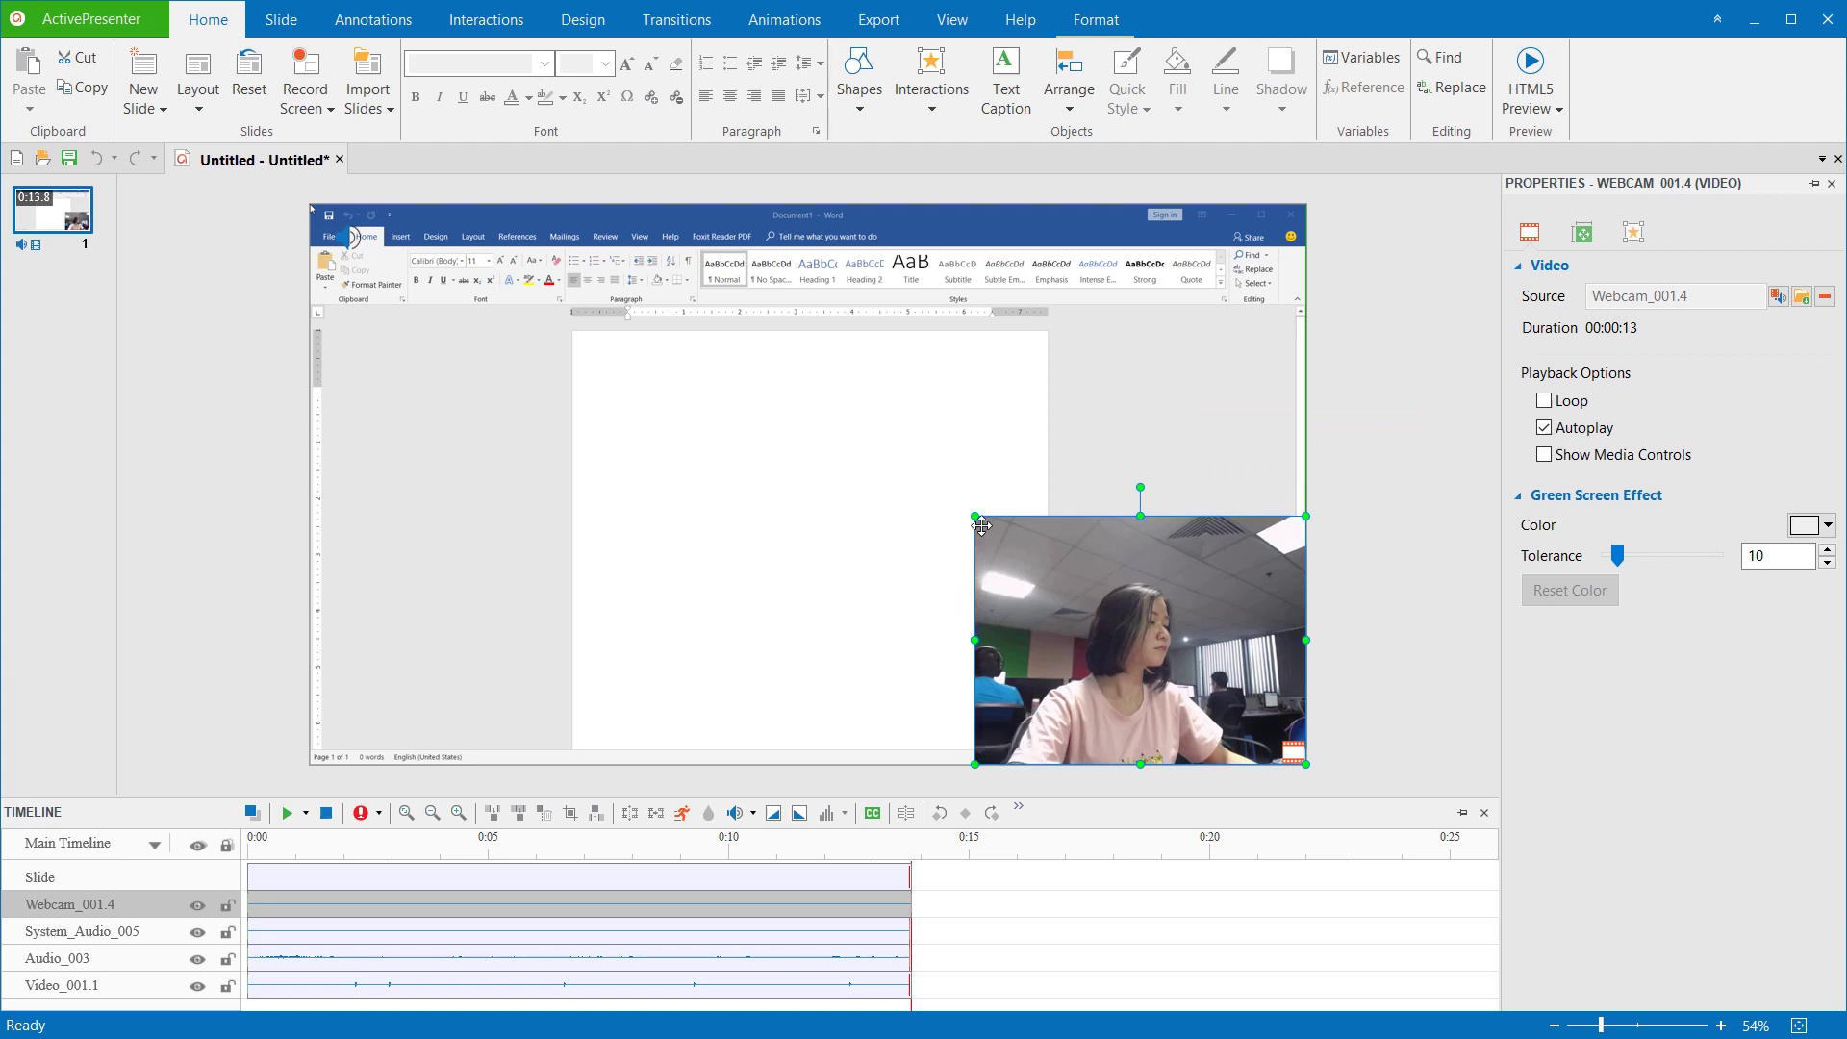
Shrink the webcam video into the bottom-right corner and play back the slide.
{"action": "left_click_drag", "start_coordinate": [976, 513], "coordinate": [1085, 627]}
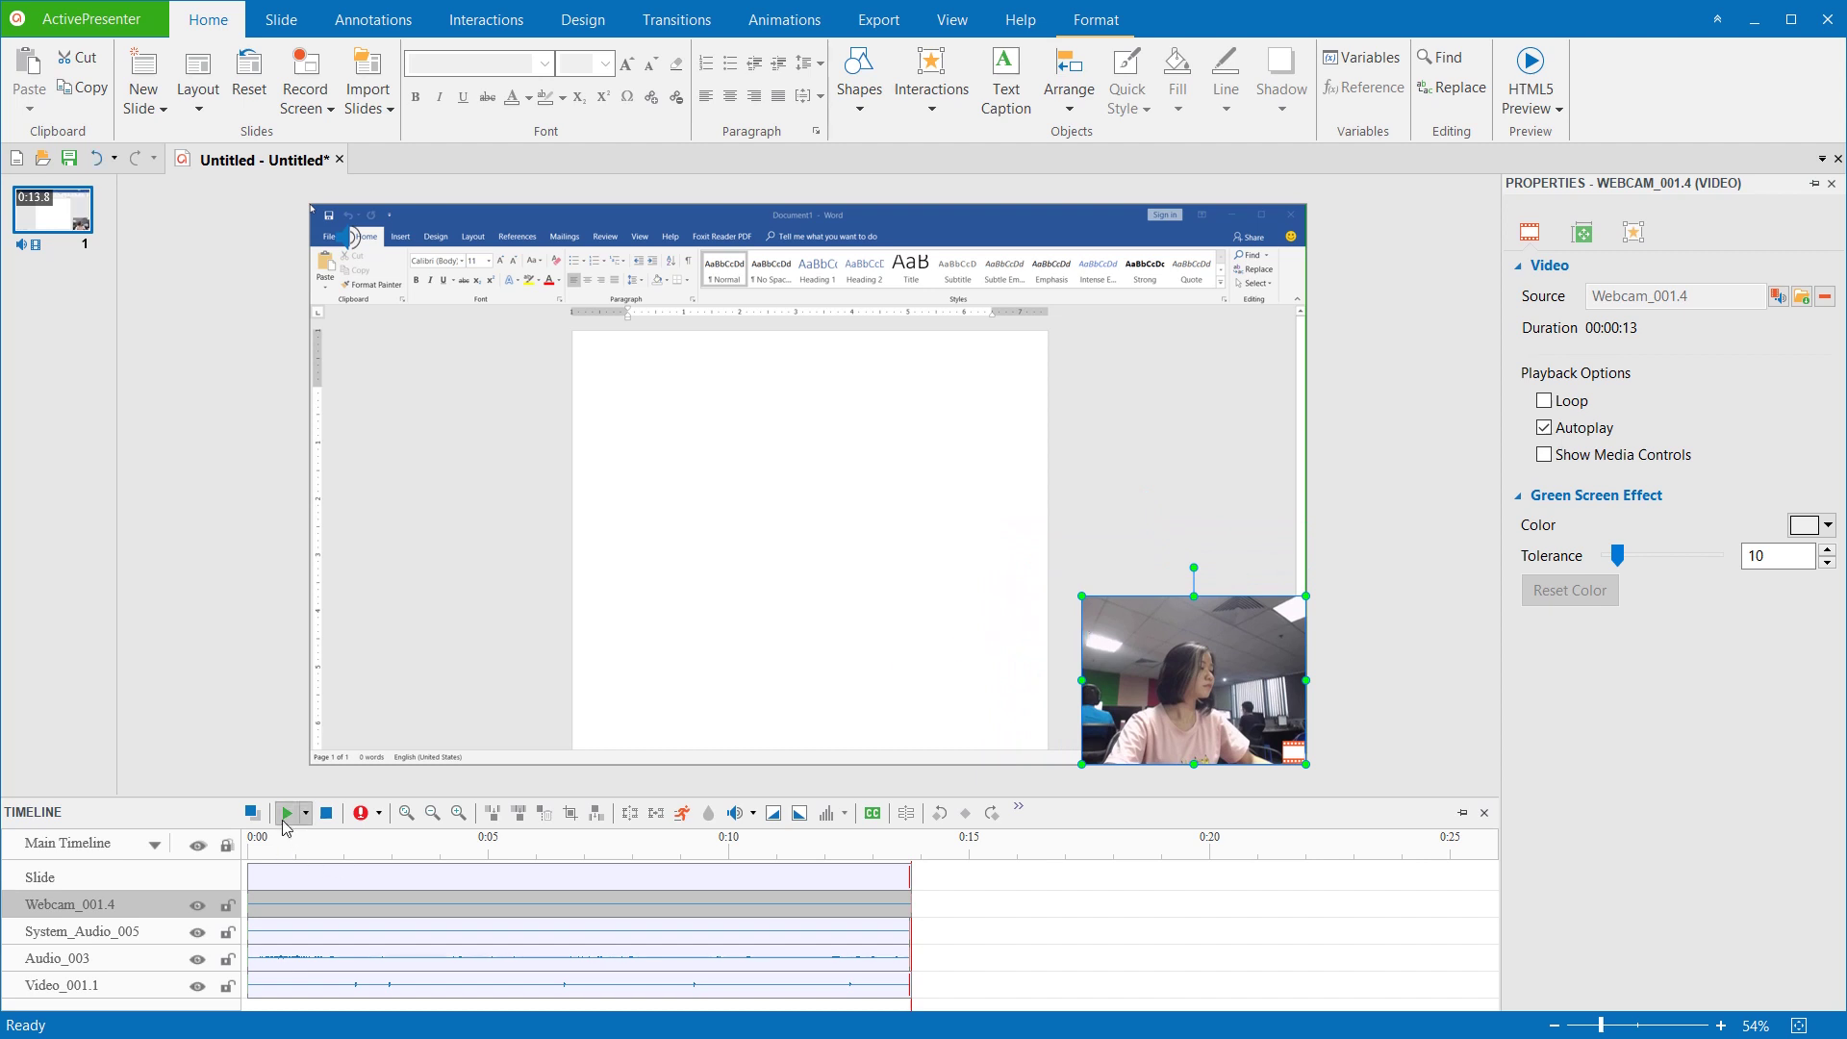
{"action": "left_click", "coordinate": [284, 815]}
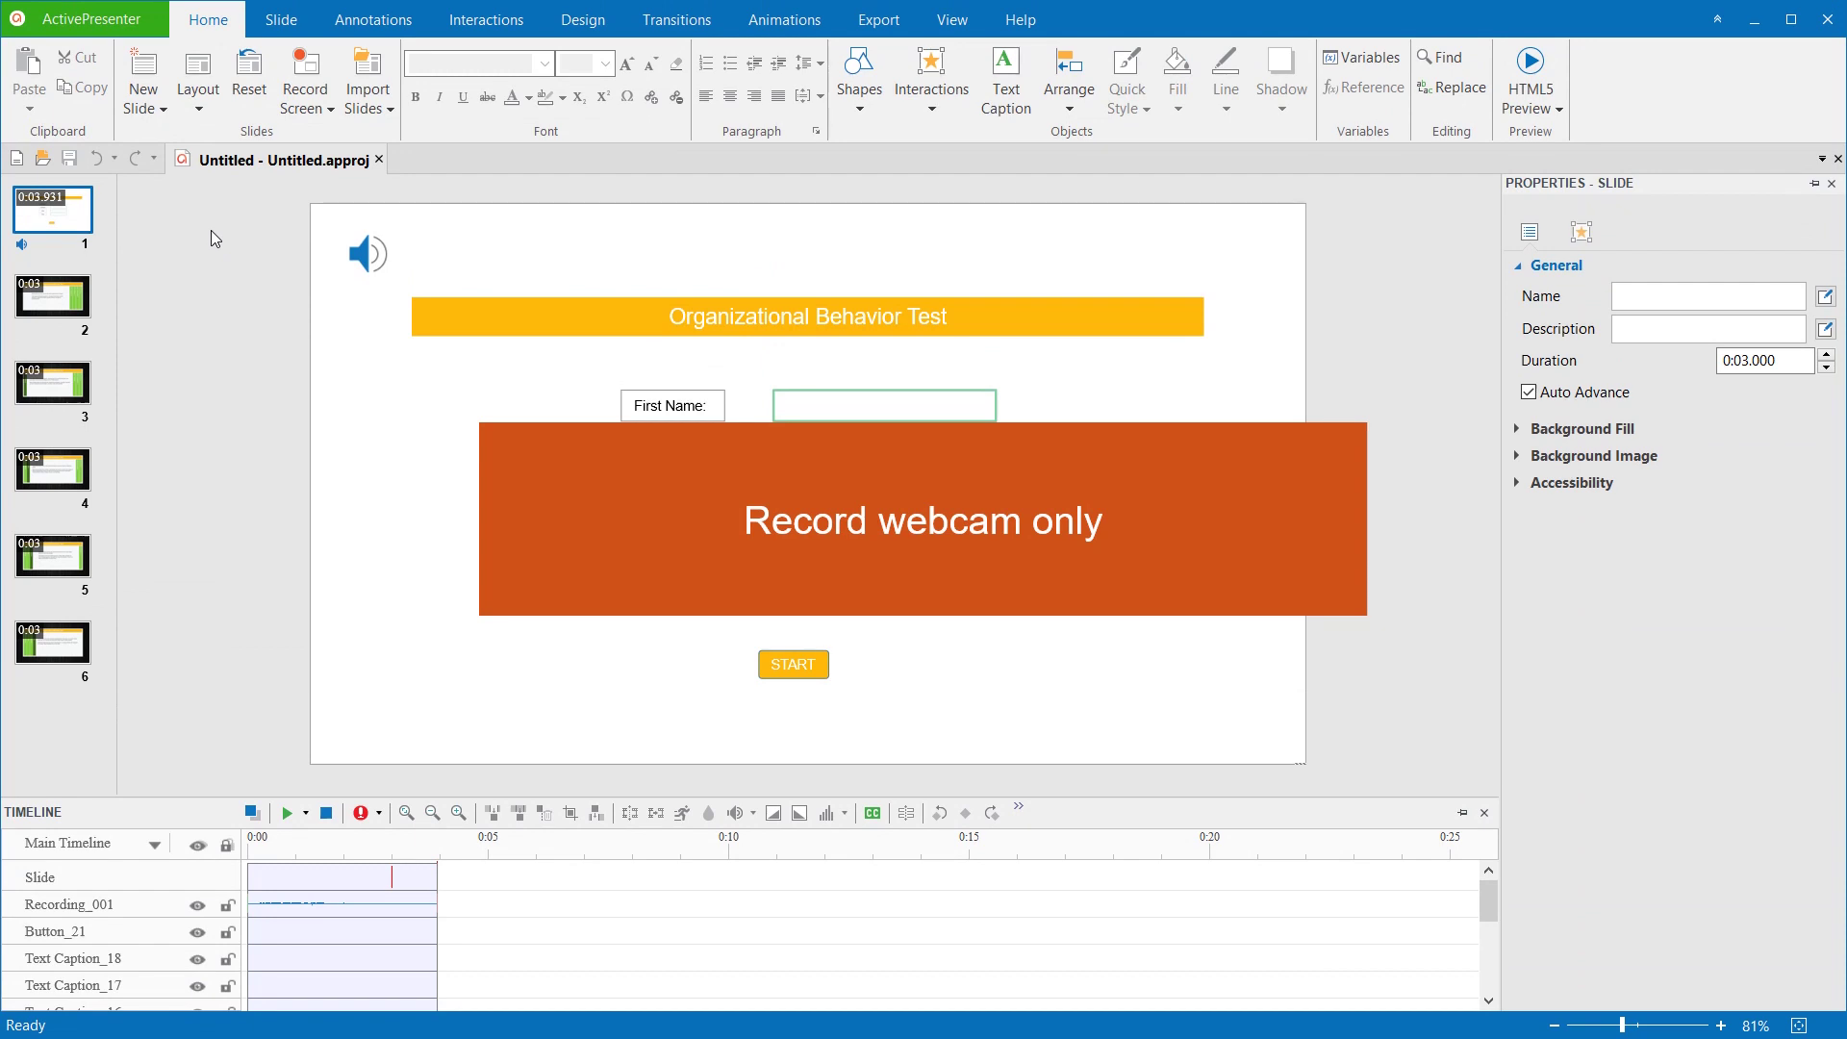
Open Webcam Recording from Annotations > Video and move its window slightly left.
{"action": "left_click", "coordinate": [369, 23]}
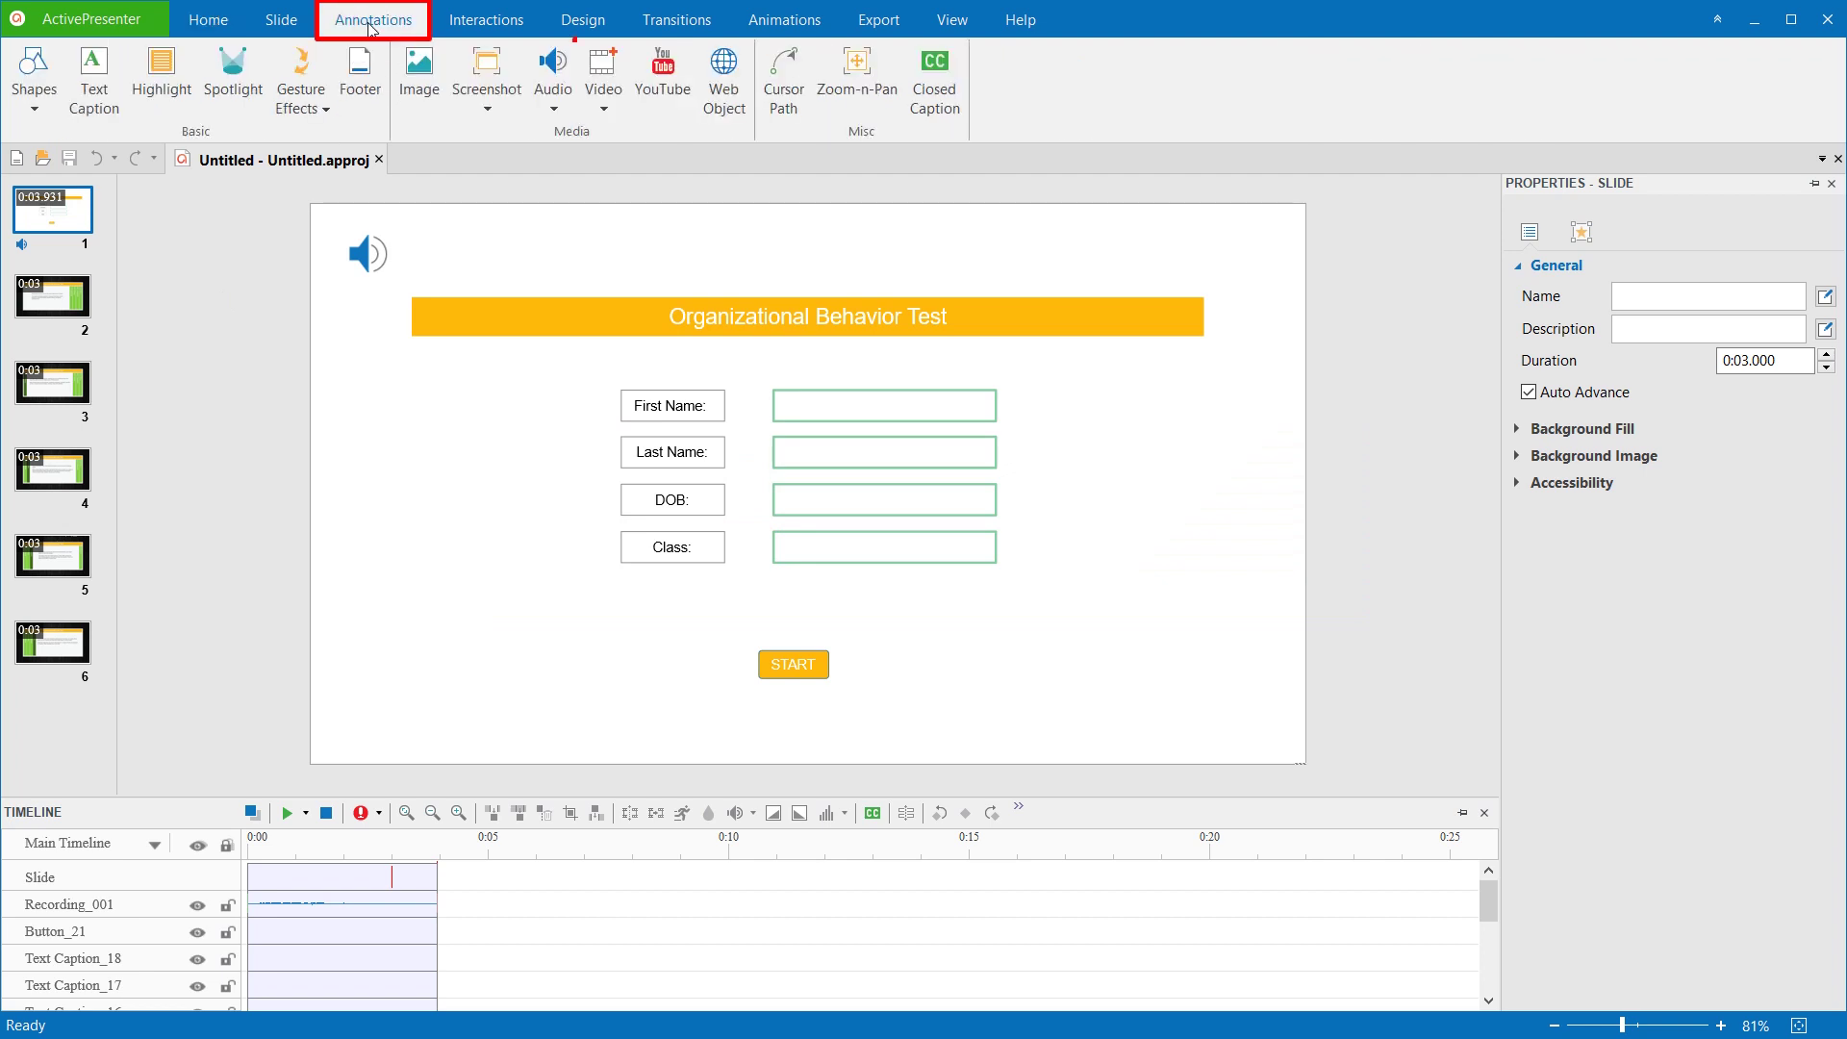
{"action": "left_click", "coordinate": [604, 109]}
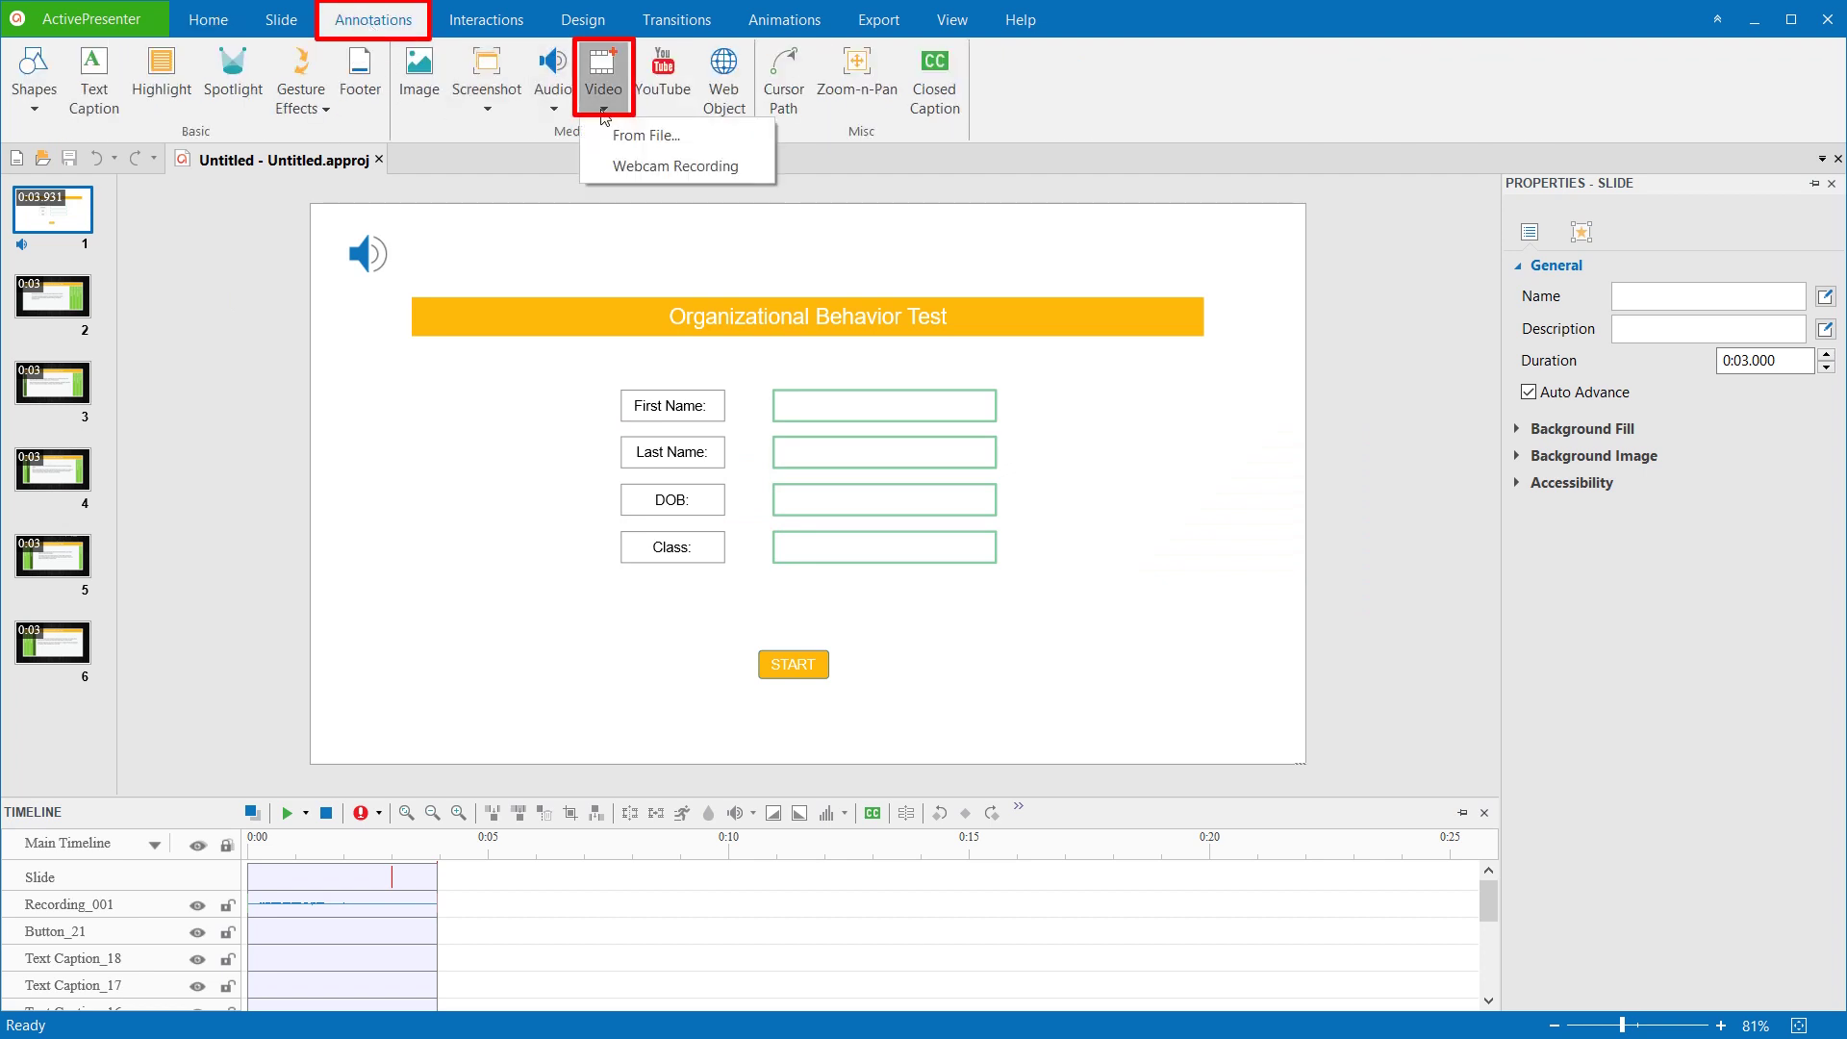
{"action": "left_click", "coordinate": [660, 170]}
{"action": "left_click_drag", "start_coordinate": [971, 267], "coordinate": [896, 267]}
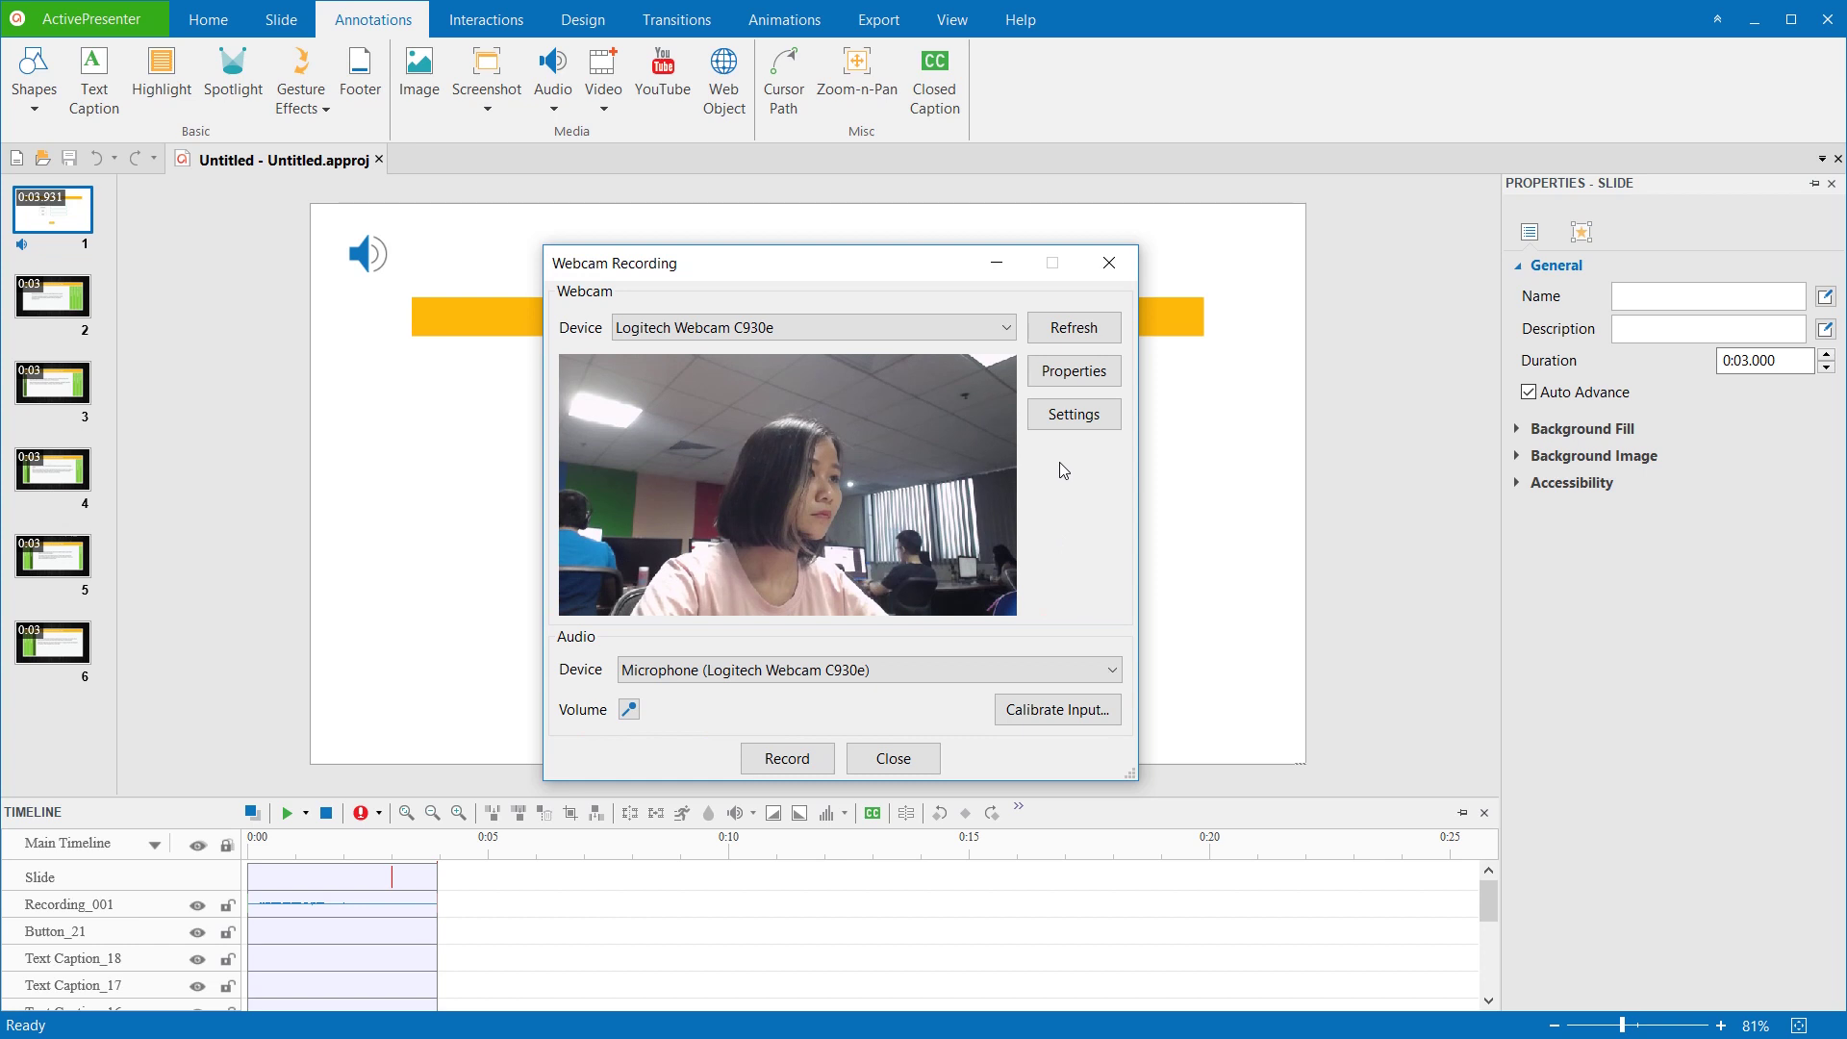
Review the webcam's picture and camera control properties, then close them.
{"action": "left_click", "coordinate": [1072, 379]}
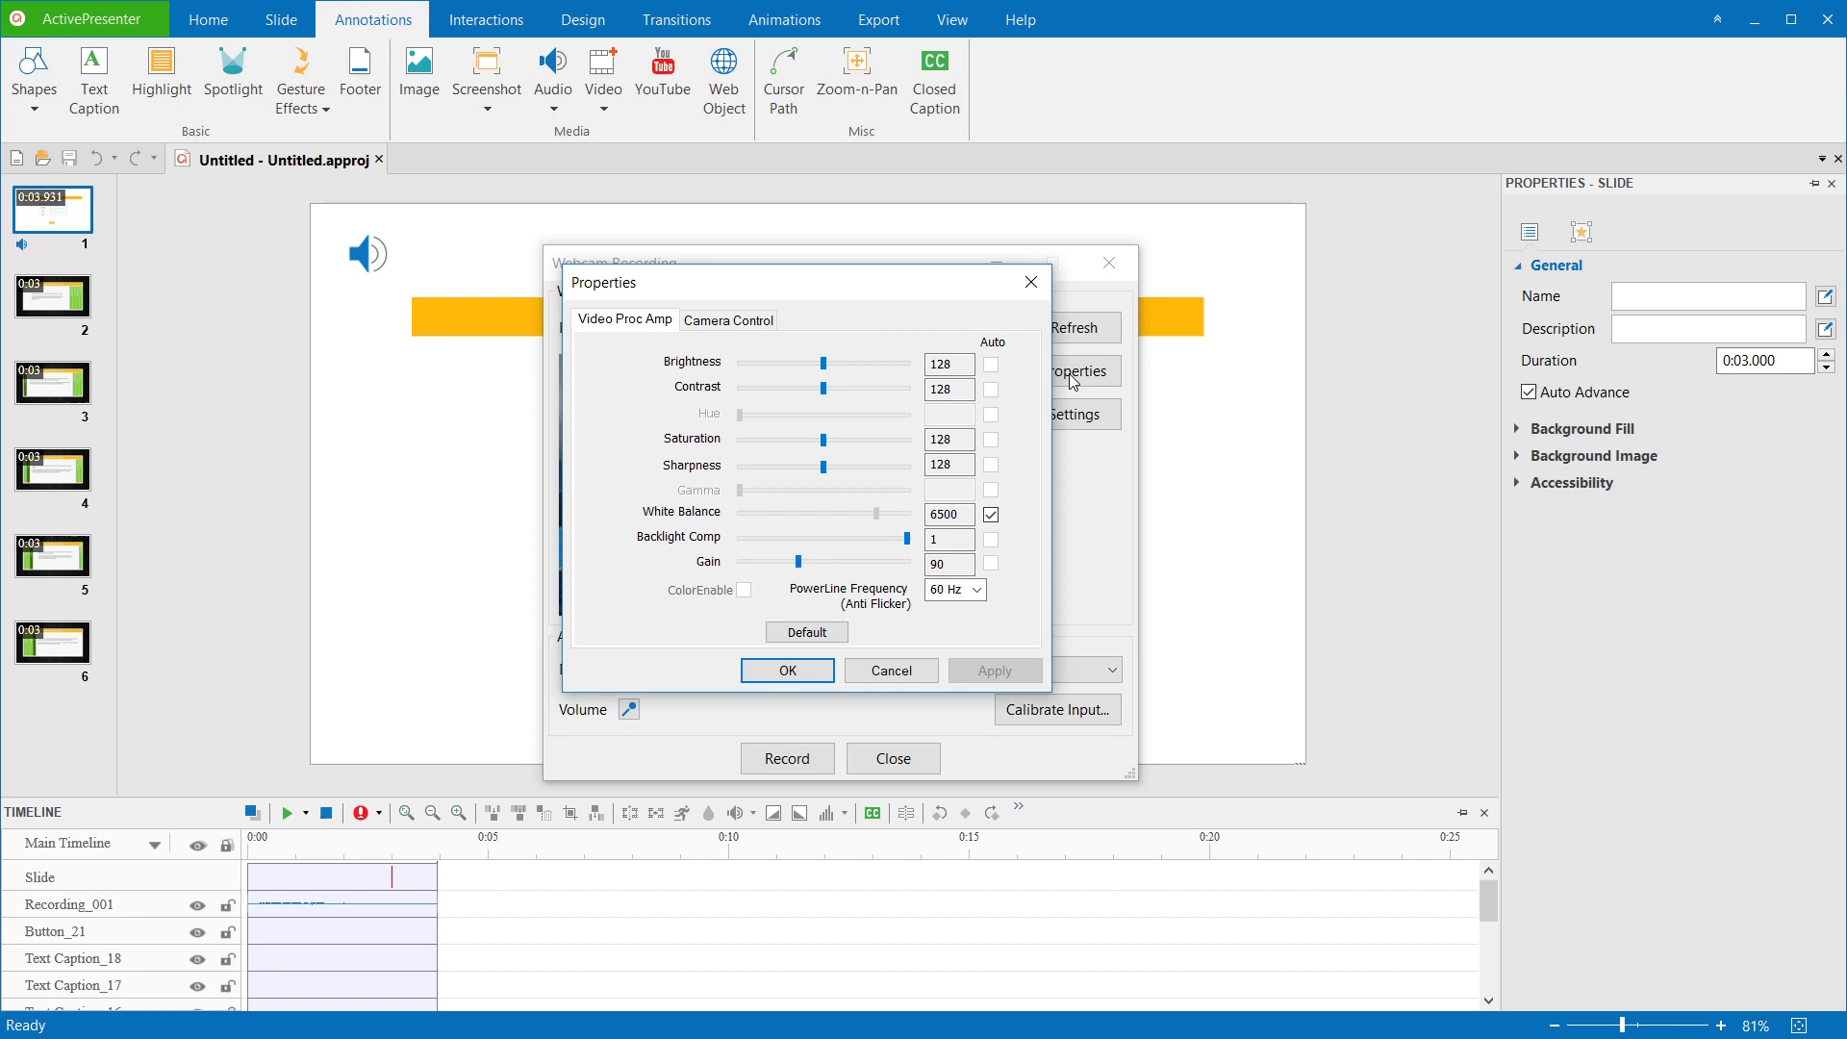
{"action": "left_click", "coordinate": [762, 325]}
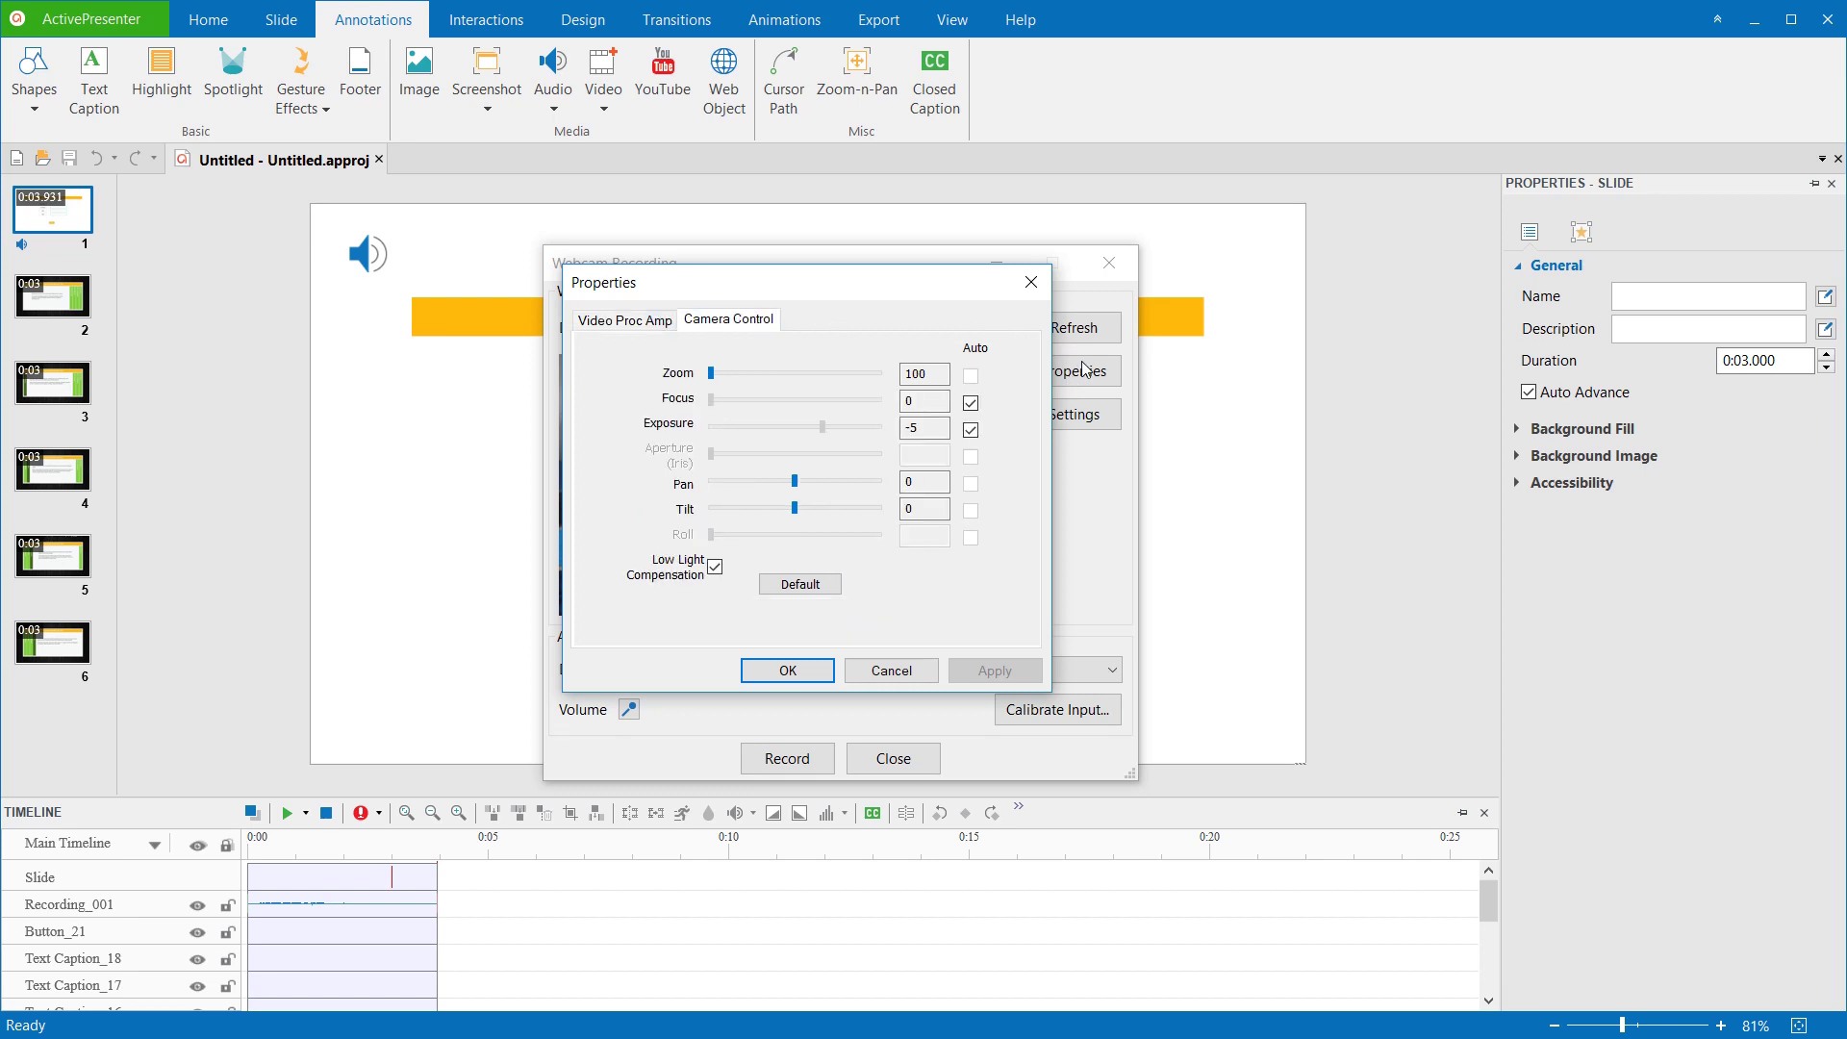
{"action": "left_click", "coordinate": [1030, 282]}
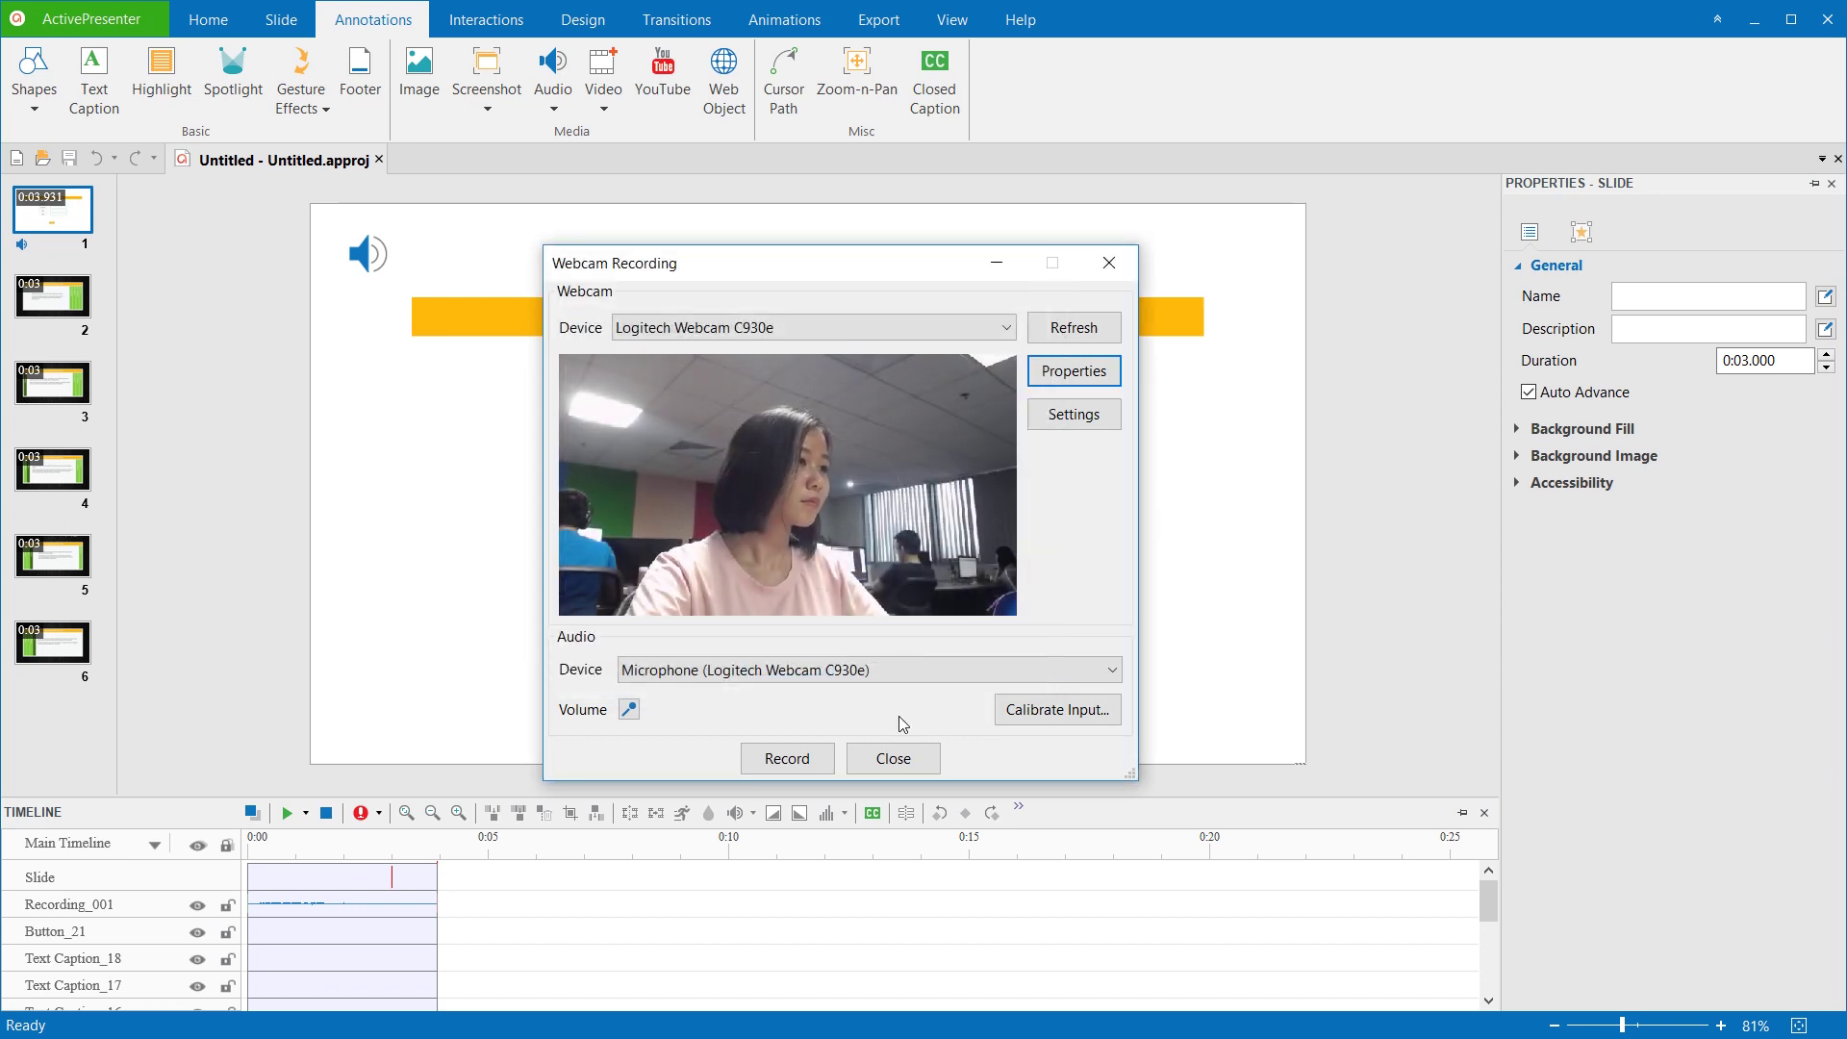
Check the microphone, adjust its volume, calibrate the input, and start recording.
{"action": "left_click", "coordinate": [950, 675]}
{"action": "left_click", "coordinate": [951, 674]}
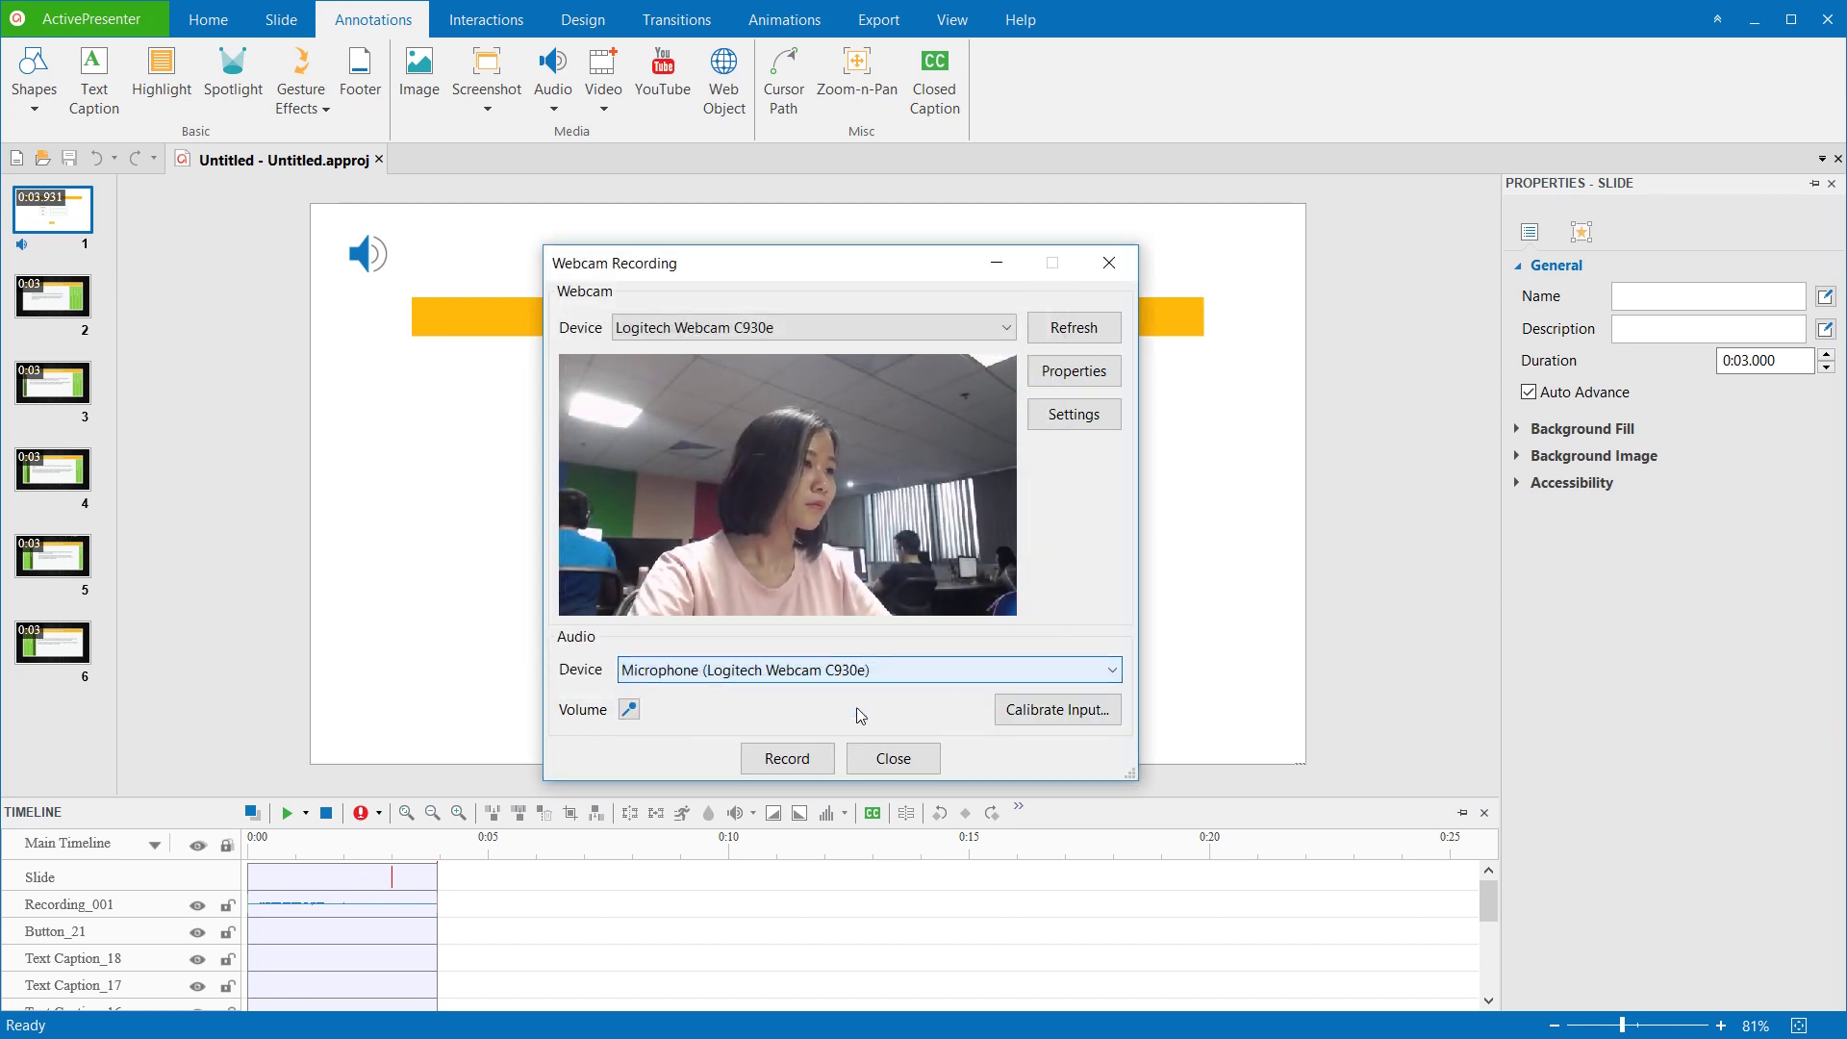
{"action": "left_click", "coordinate": [629, 711]}
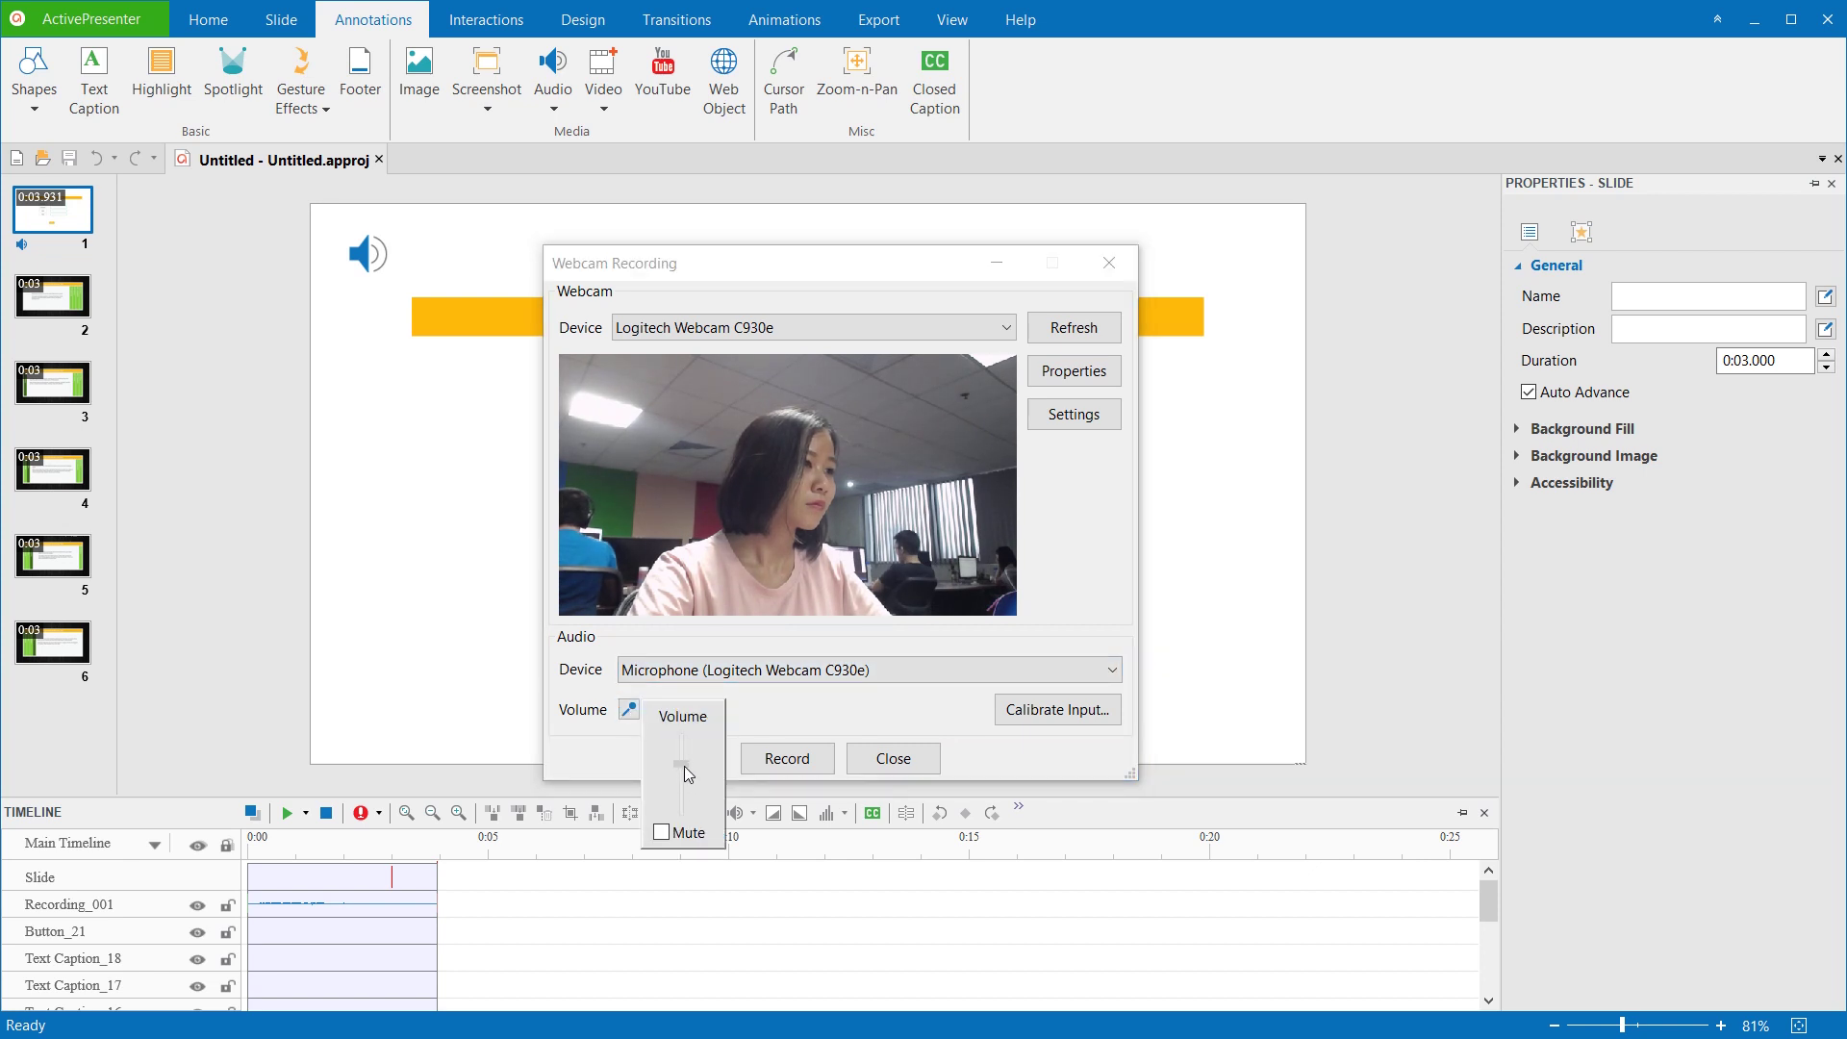
{"action": "left_click", "coordinate": [996, 711]}
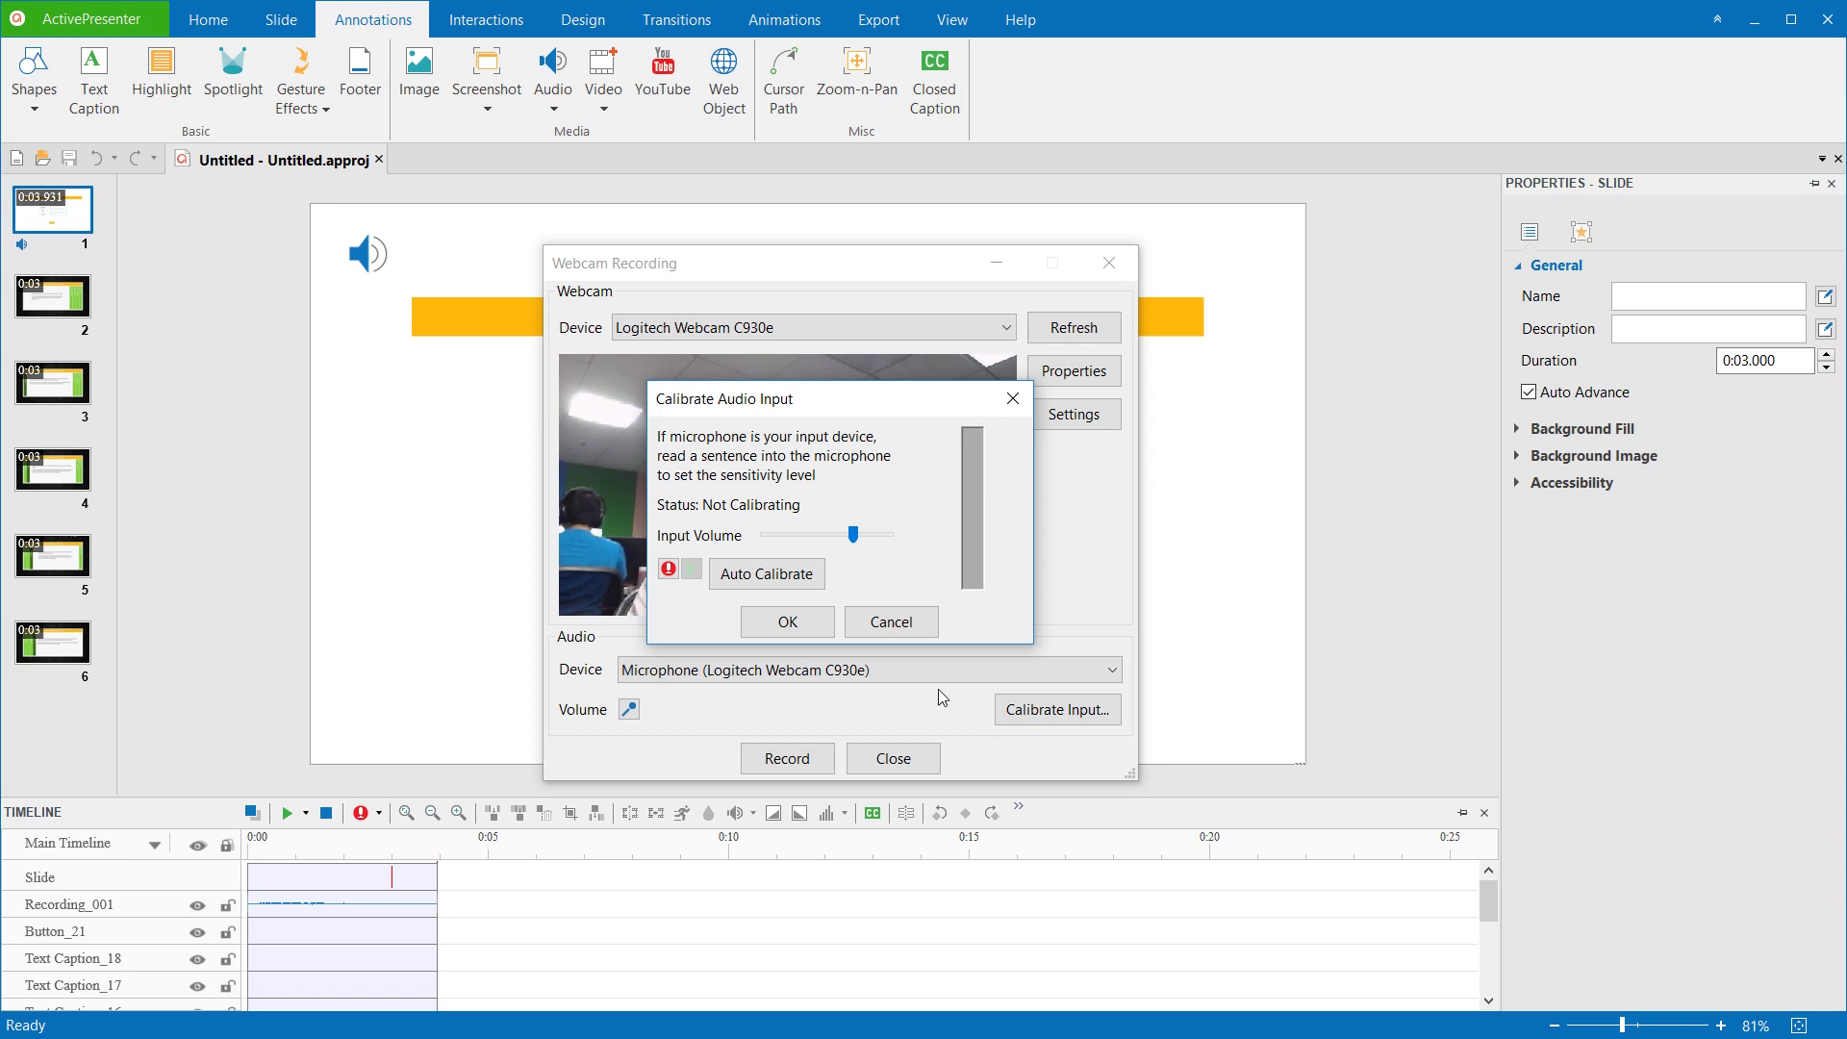
{"action": "left_click", "coordinate": [787, 622]}
{"action": "left_click", "coordinate": [791, 759]}
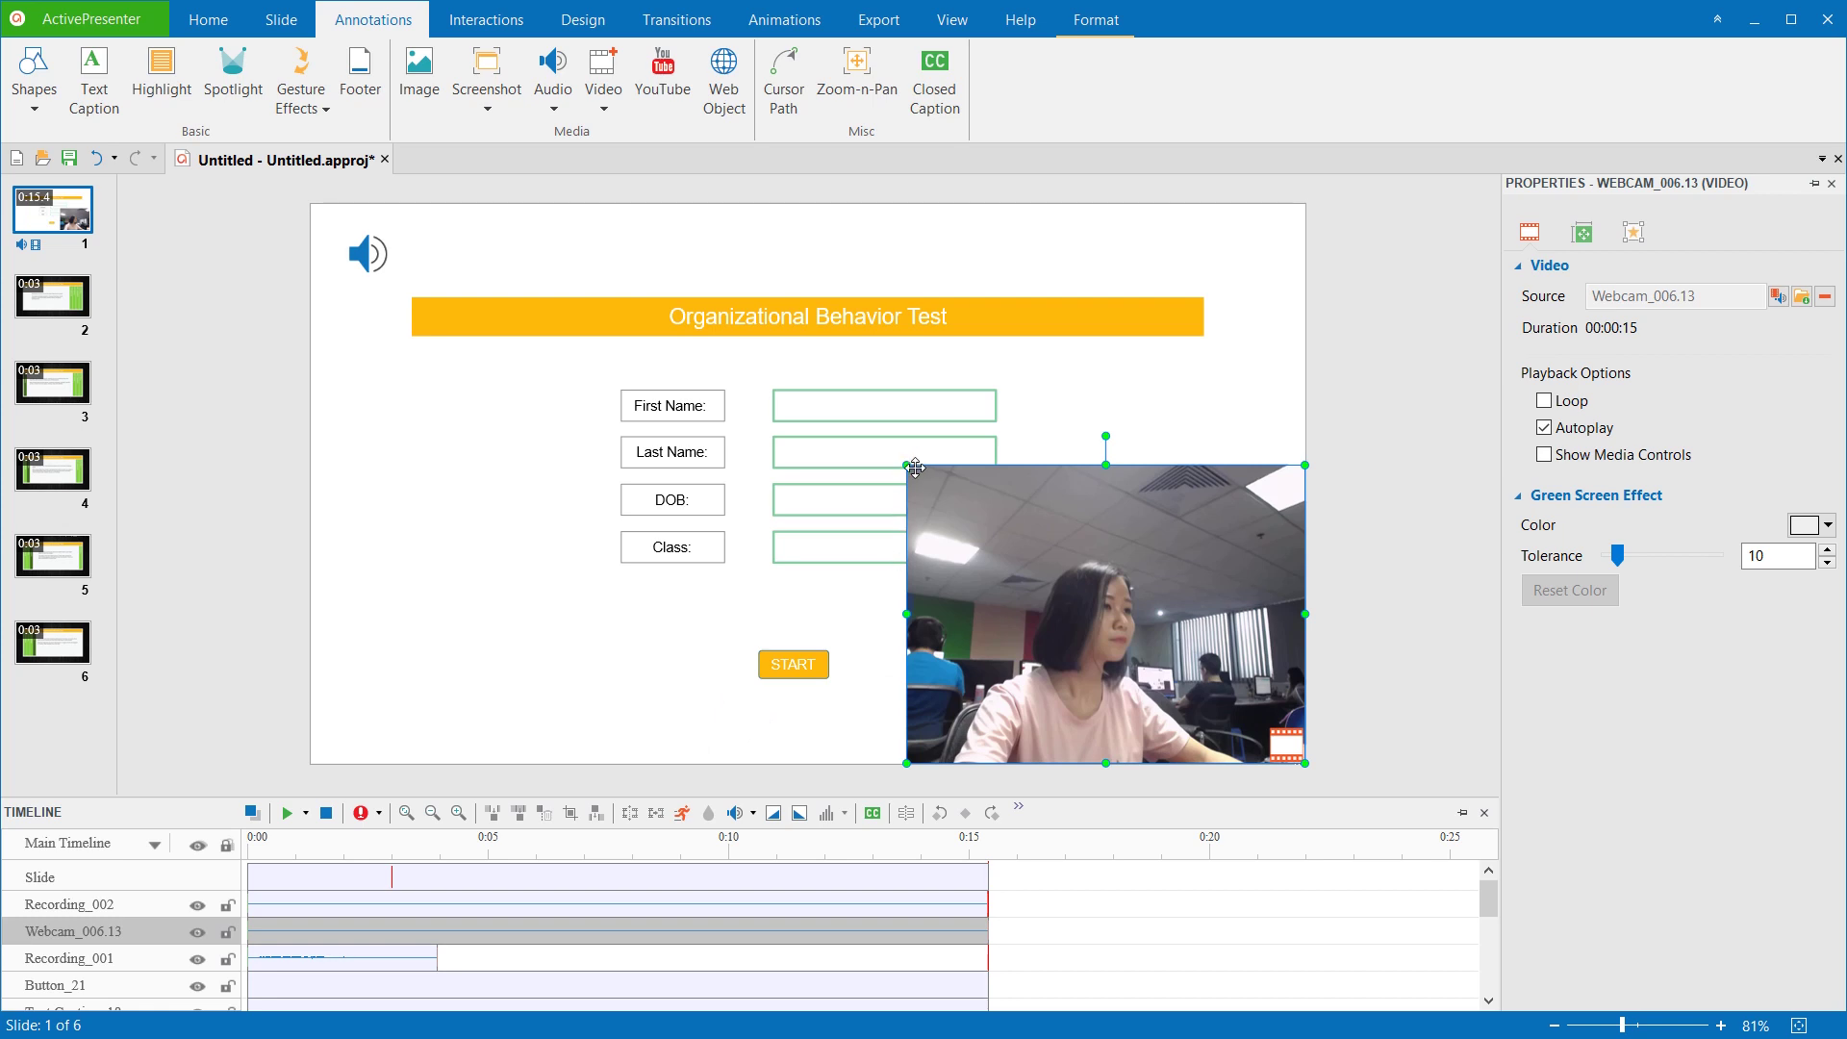
Resize the new webcam clip to a small box in the bottom-right corner and deselect it.
{"action": "left_click_drag", "start_coordinate": [907, 464], "coordinate": [1109, 656]}
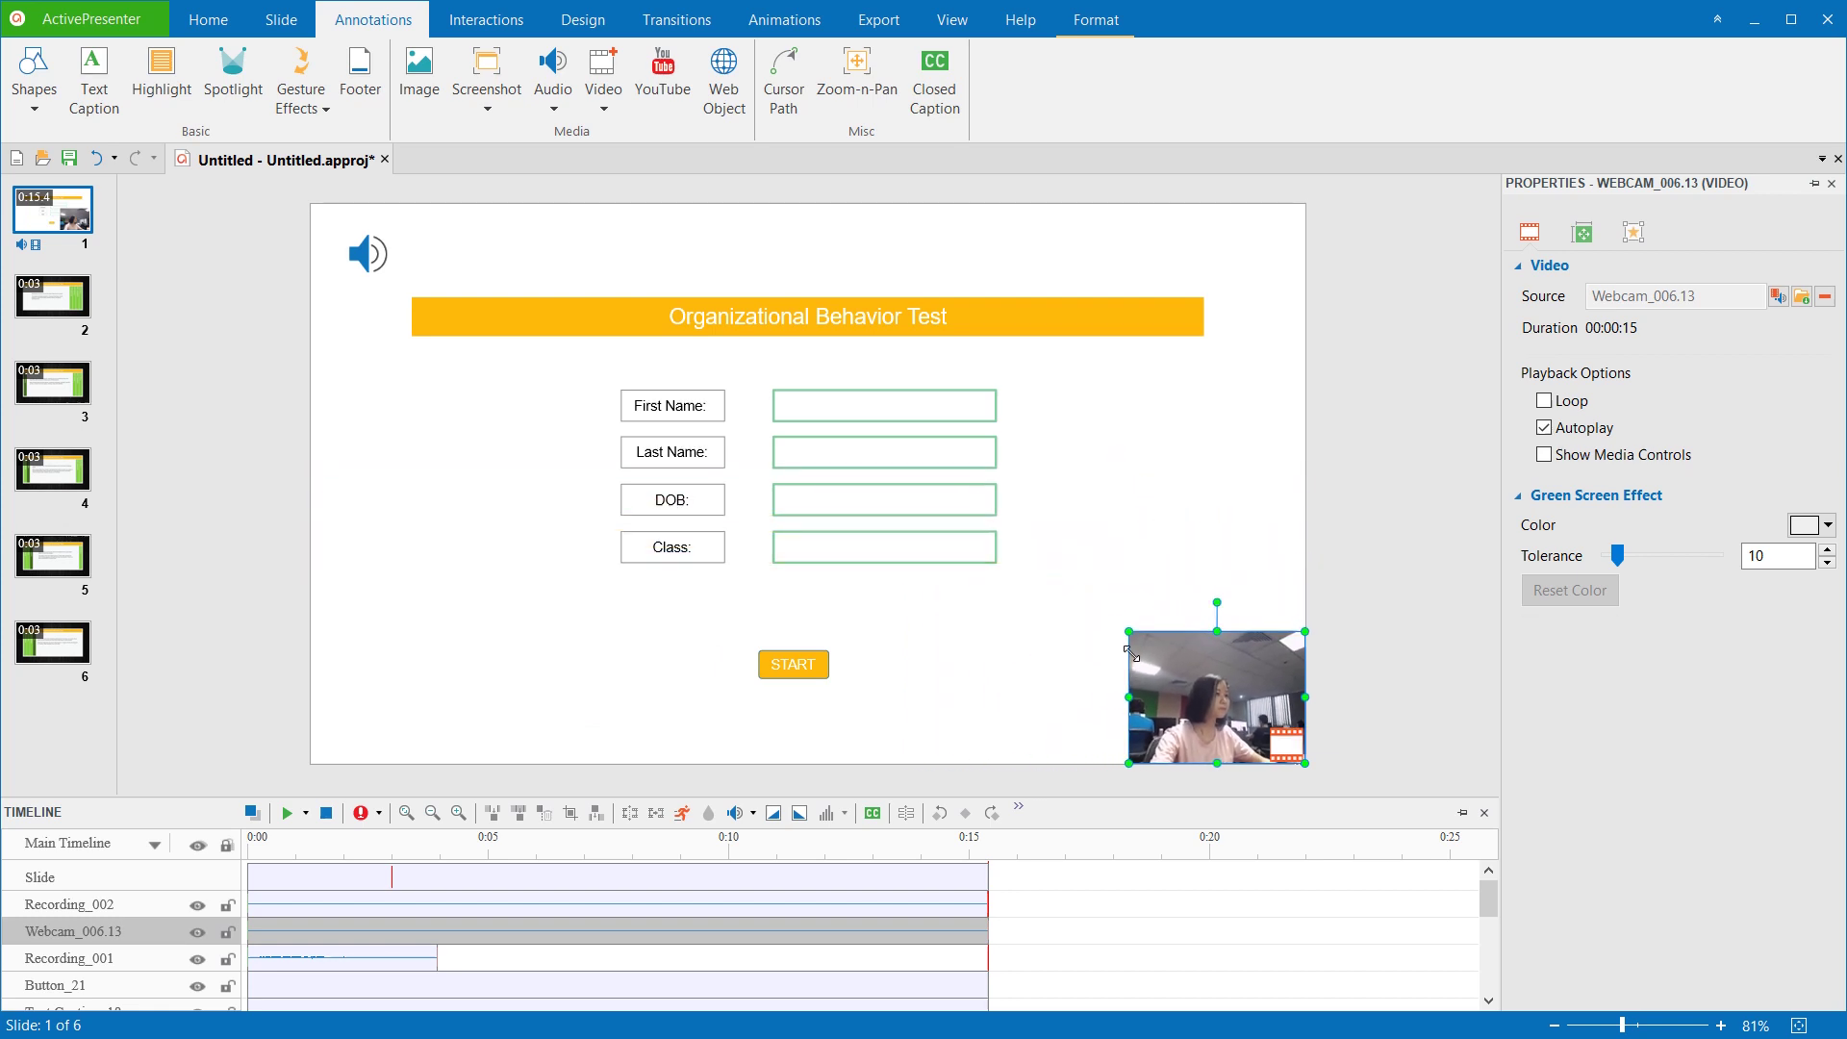
{"action": "left_click", "coordinate": [930, 672]}
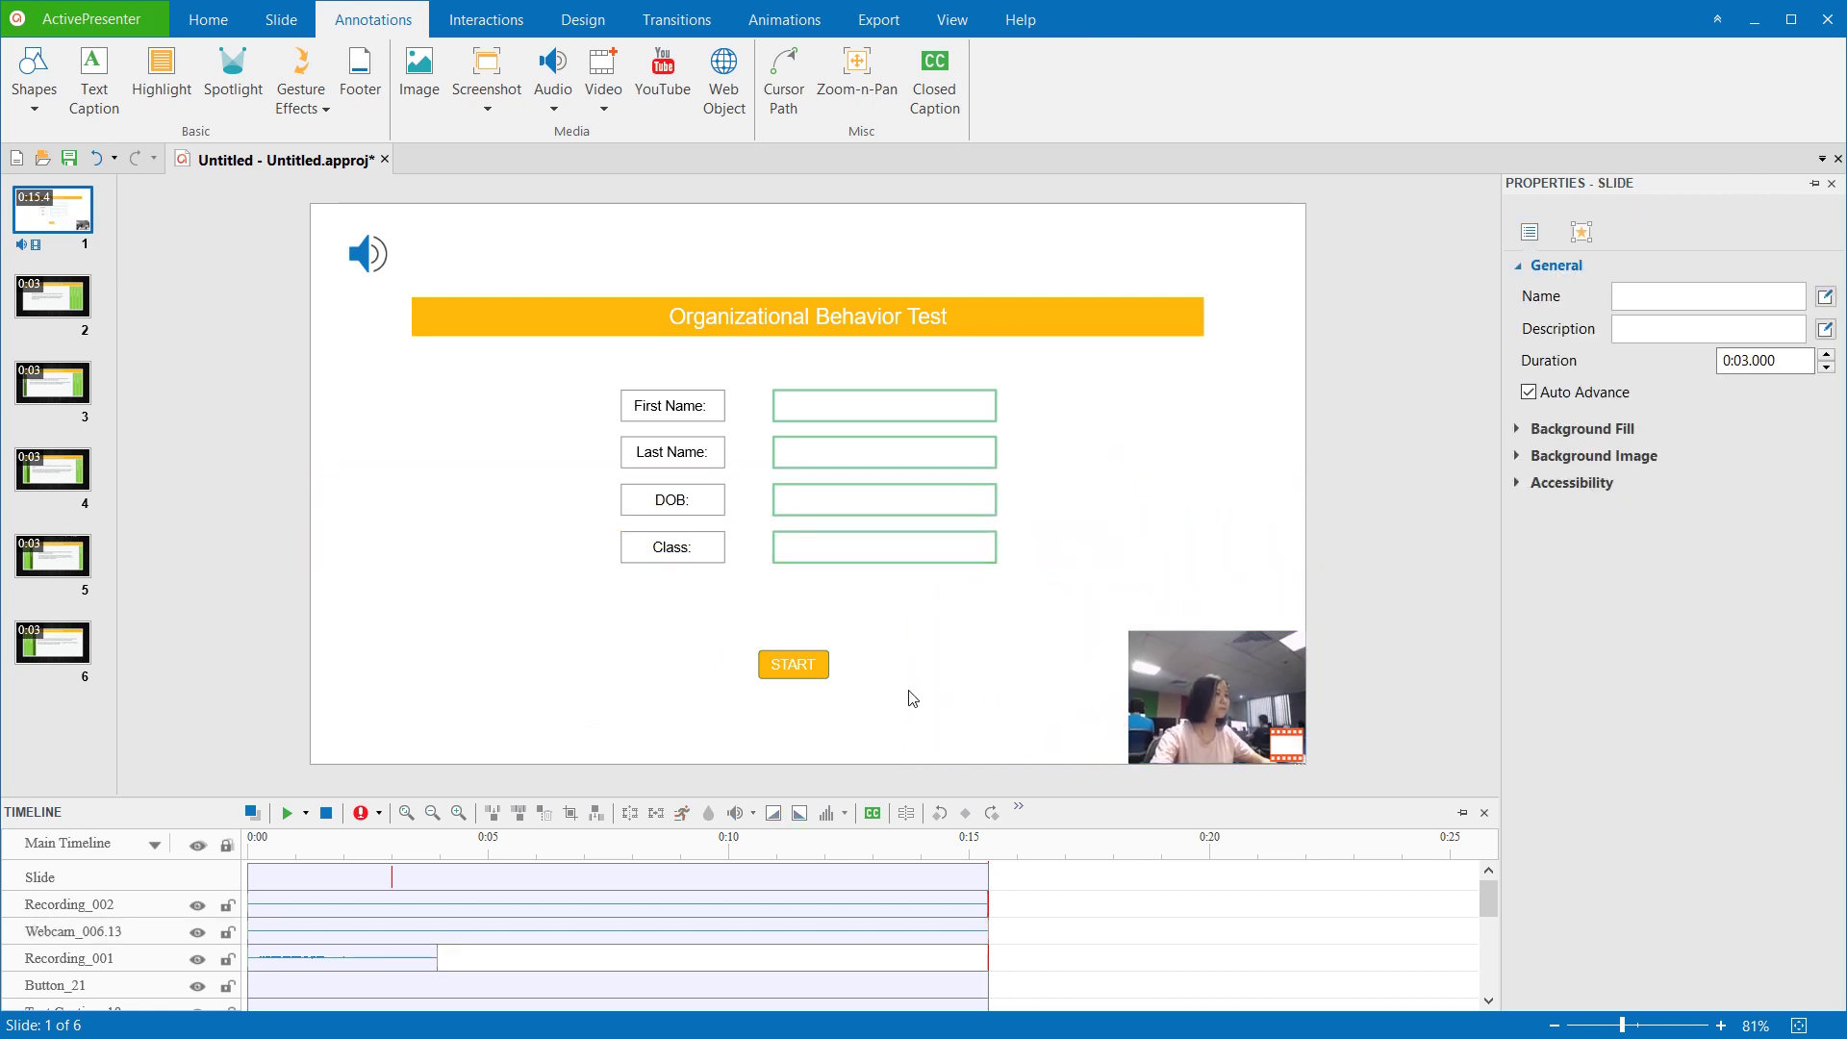